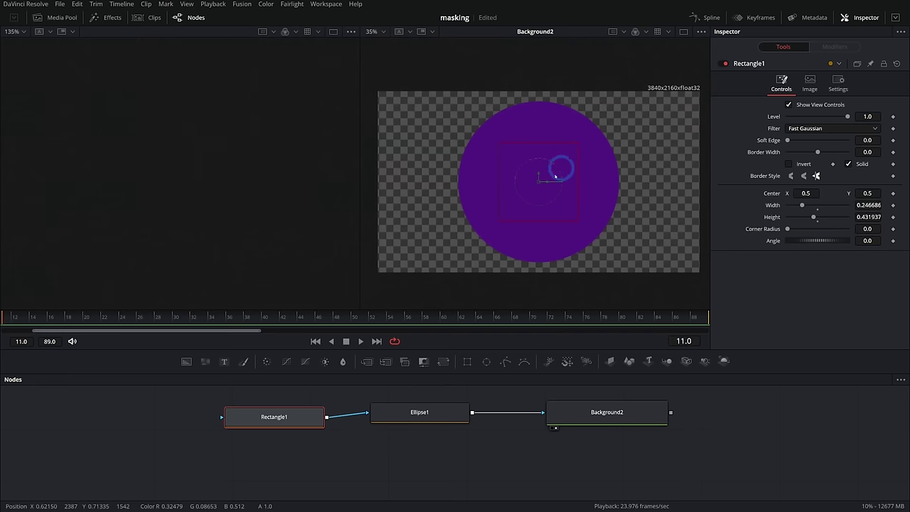
{"action": "left_click_drag", "start_coordinate": [541, 181], "coordinate": [687, 159]}
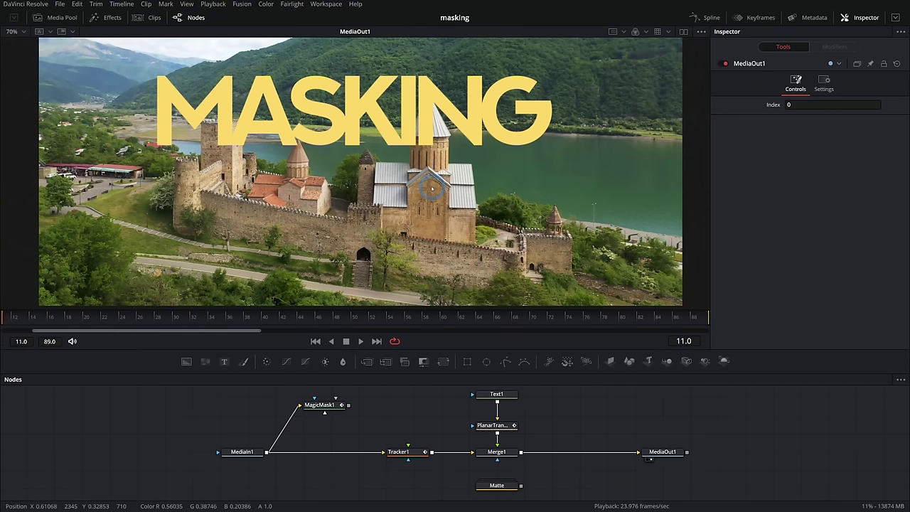
Step: Add a Background node in the empty space before MediaIn1 and show it in the viewer
{"action": "left_click_drag", "start_coordinate": [395, 423], "coordinate": [668, 434]}
{"action": "left_click_drag", "start_coordinate": [198, 380], "coordinate": [276, 446]}
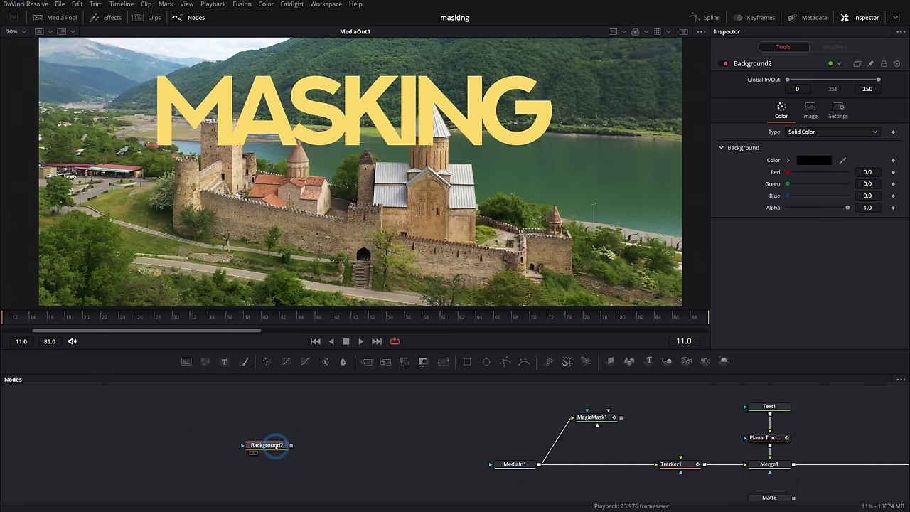
{"action": "key", "text": "2"}
Step: Change the Background2 color to purple, about hue 0.76, saturation 0.831 and value 0.512
{"action": "left_click_drag", "start_coordinate": [788, 184], "coordinate": [813, 187]}
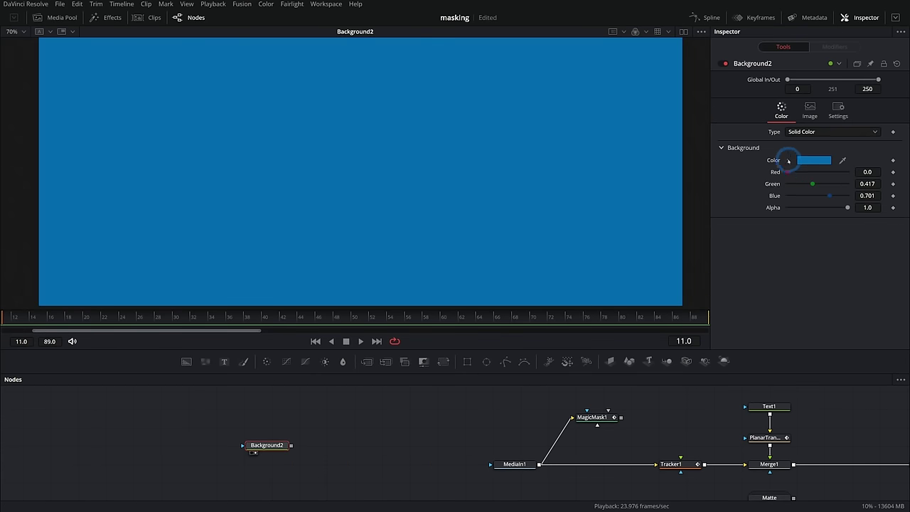
{"action": "left_click", "coordinate": [788, 161]}
{"action": "left_click", "coordinate": [870, 219]}
{"action": "left_click_drag", "start_coordinate": [849, 211], "coordinate": [850, 197]}
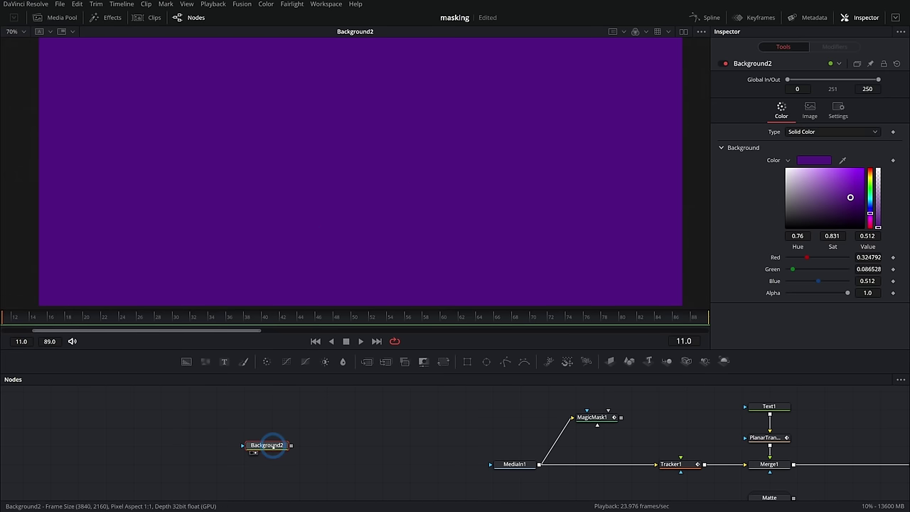
Step: Shift Background2 closer to MediaIn1, add an Ellipse mask node before it and connect the mask to Background2's mask input
{"action": "left_click_drag", "start_coordinate": [276, 446], "coordinate": [333, 446]}
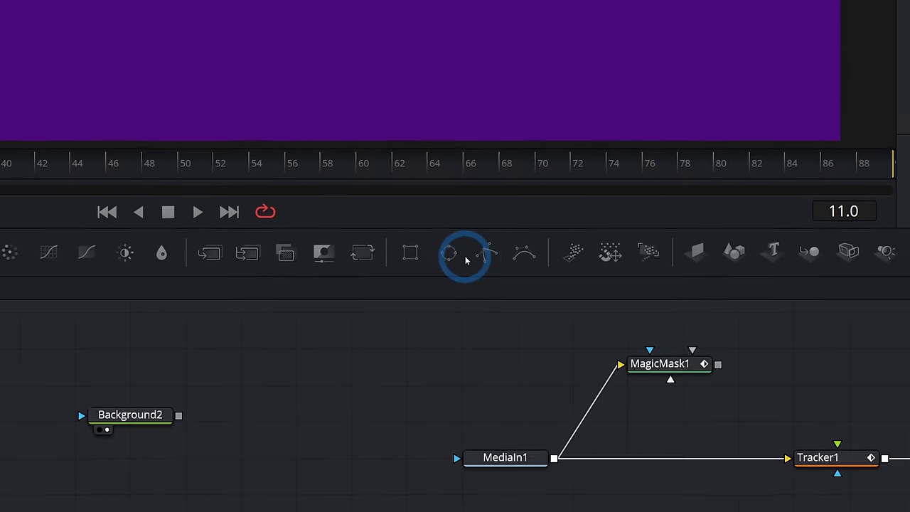
{"action": "left_click_drag", "start_coordinate": [402, 250], "coordinate": [83, 363]}
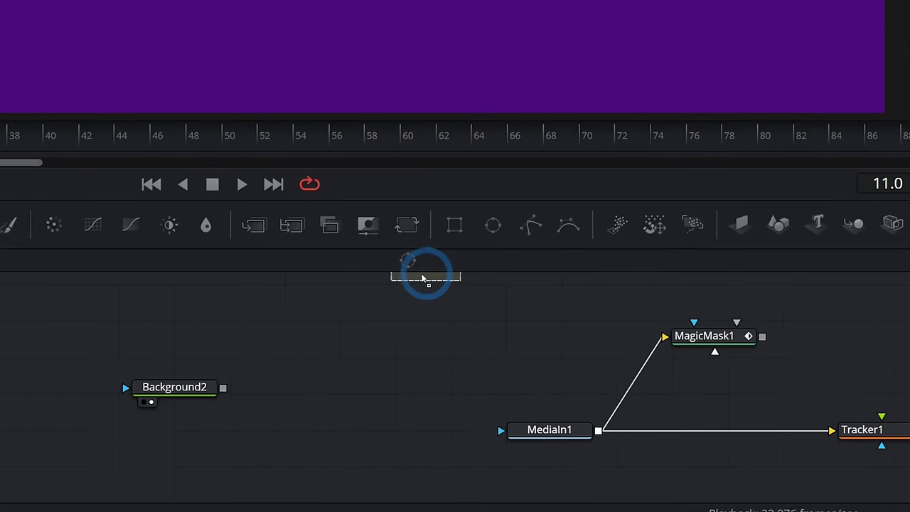
{"action": "left_click_drag", "start_coordinate": [443, 325], "coordinate": [342, 355]}
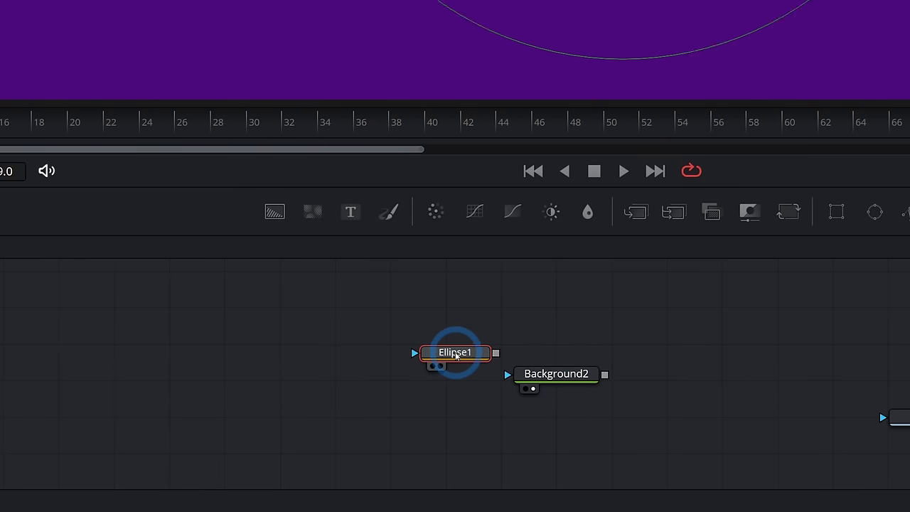
{"action": "left_click_drag", "start_coordinate": [495, 353], "coordinate": [516, 352]}
{"action": "left_click_drag", "start_coordinate": [455, 351], "coordinate": [452, 375]}
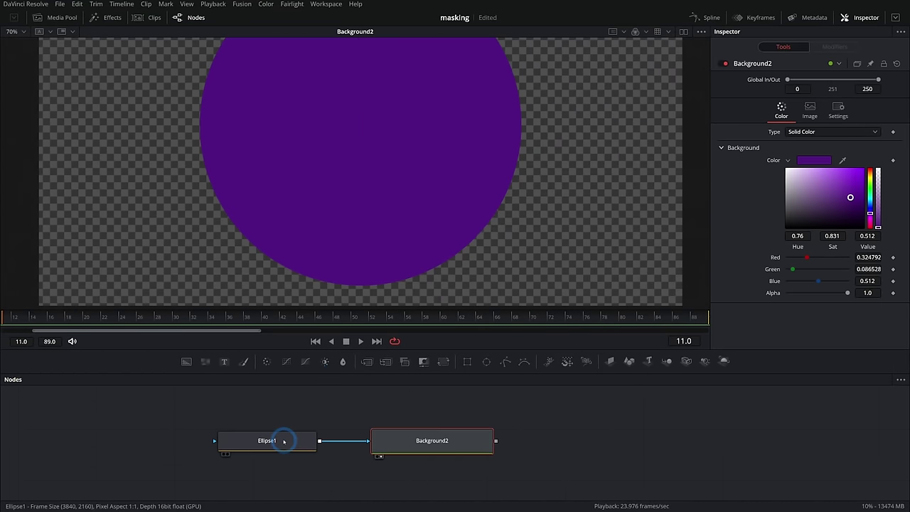
Step: Scale the Ellipse1 mask down to a height of about 0.373 and narrow it to a width of about 0.258
{"action": "left_click", "coordinate": [288, 447]}
{"action": "left_click", "coordinate": [446, 207]}
{"action": "left_click_drag", "start_coordinate": [536, 115], "coordinate": [545, 137]}
{"action": "scroll", "coordinate": [531, 92], "scroll_direction": "down", "scroll_amount": 2}
{"action": "left_click_drag", "start_coordinate": [444, 227], "coordinate": [442, 271]}
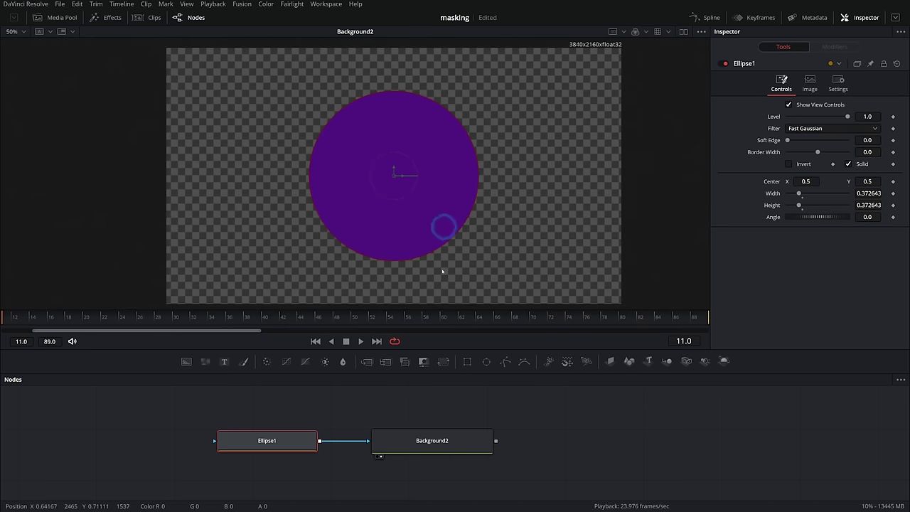
{"action": "left_click", "coordinate": [440, 444]}
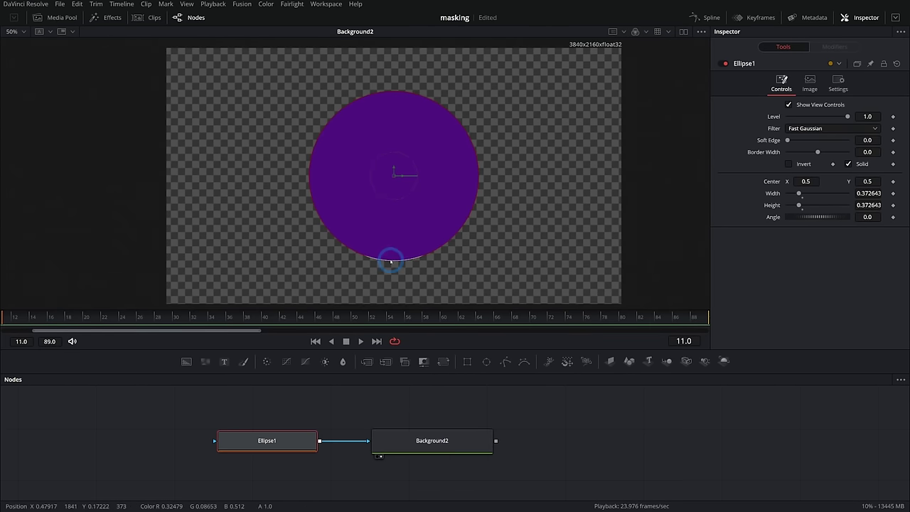
{"action": "left_click_drag", "start_coordinate": [477, 171], "coordinate": [452, 171]}
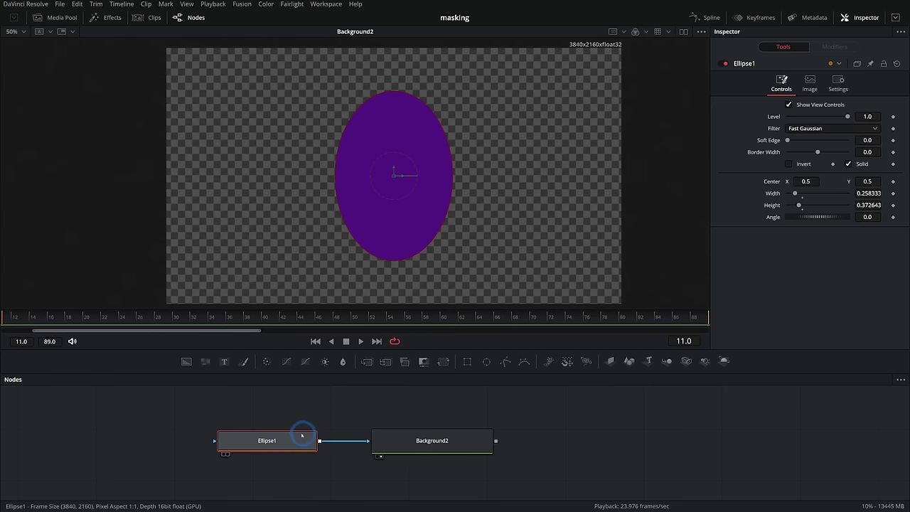
Step: Show Ellipse1 in the viewer and inspect its alpha channel
{"action": "left_click_drag", "start_coordinate": [301, 436], "coordinate": [408, 219]}
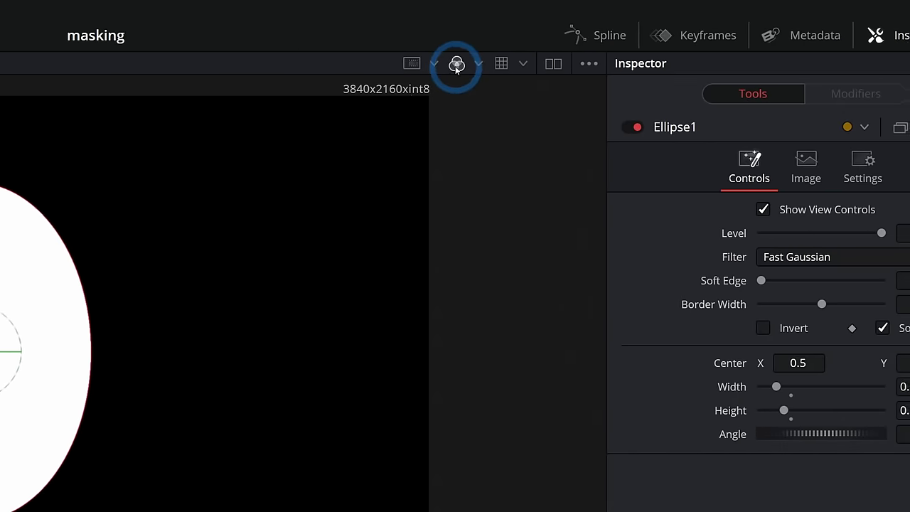
{"action": "left_click", "coordinate": [454, 66]}
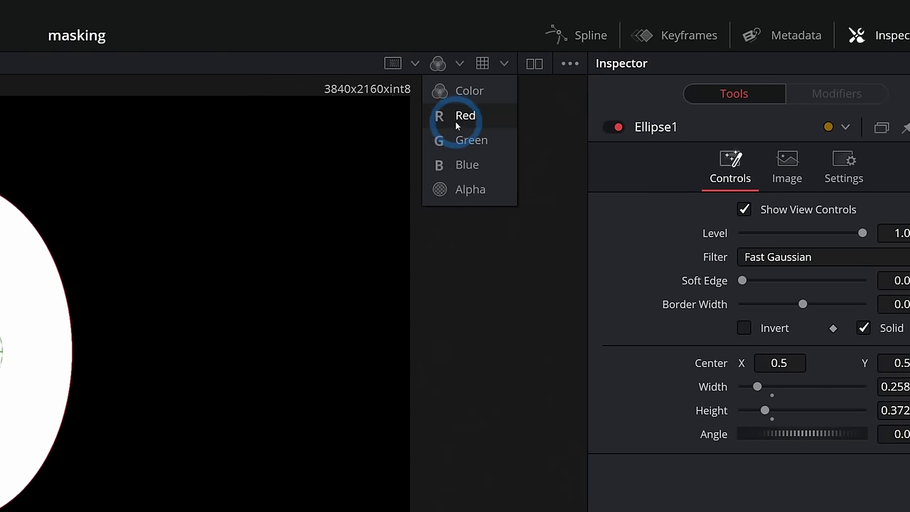
{"action": "left_click", "coordinate": [455, 189]}
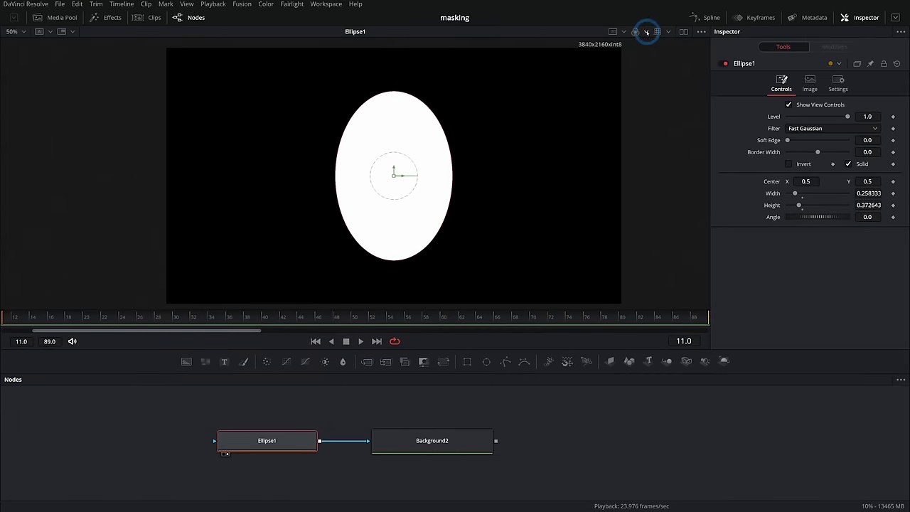
{"action": "left_click", "coordinate": [647, 32]}
{"action": "left_click", "coordinate": [654, 93]}
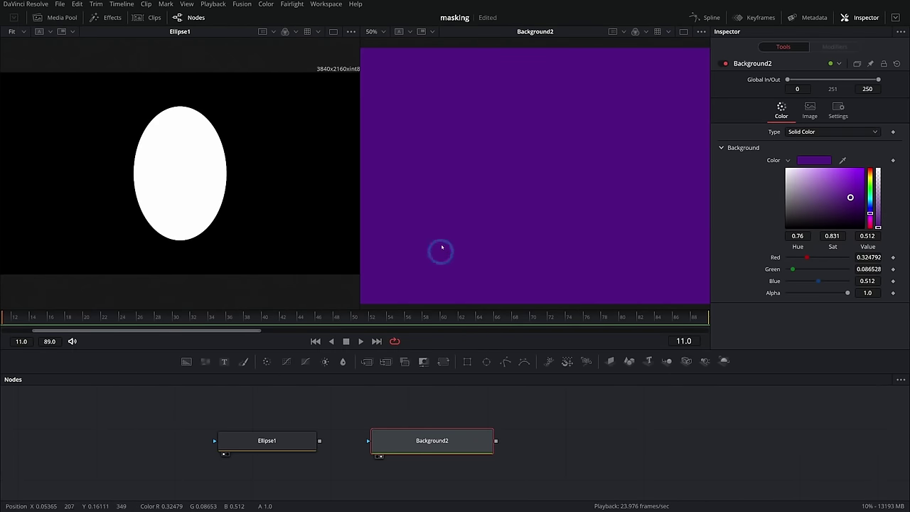
Step: Reconnect the Ellipse1 output to Background2's mask input and select Ellipse1
{"action": "left_click_drag", "start_coordinate": [319, 443], "coordinate": [340, 415]}
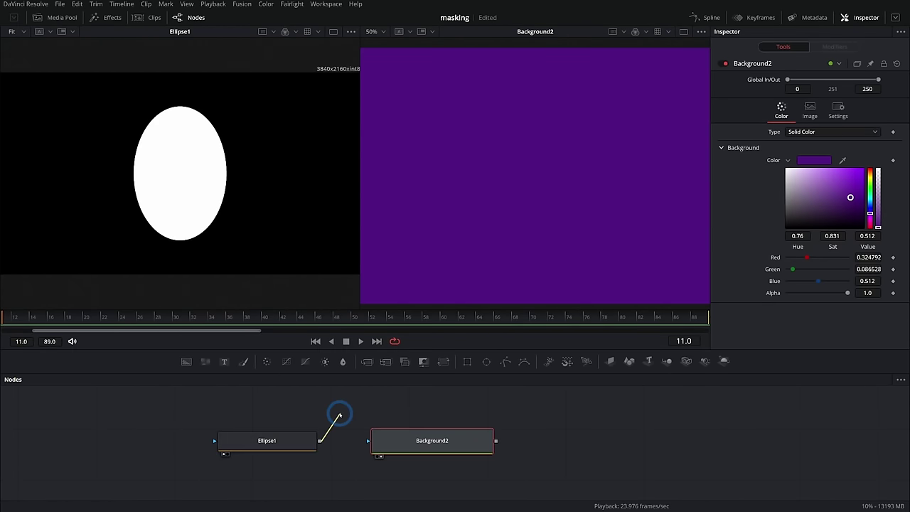
{"action": "left_click_drag", "start_coordinate": [367, 443], "coordinate": [368, 441]}
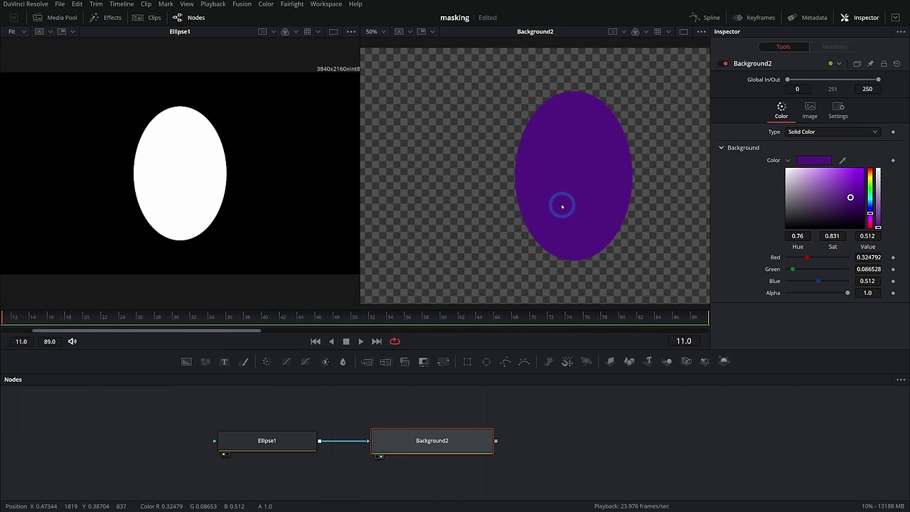
{"action": "left_click", "coordinate": [484, 406]}
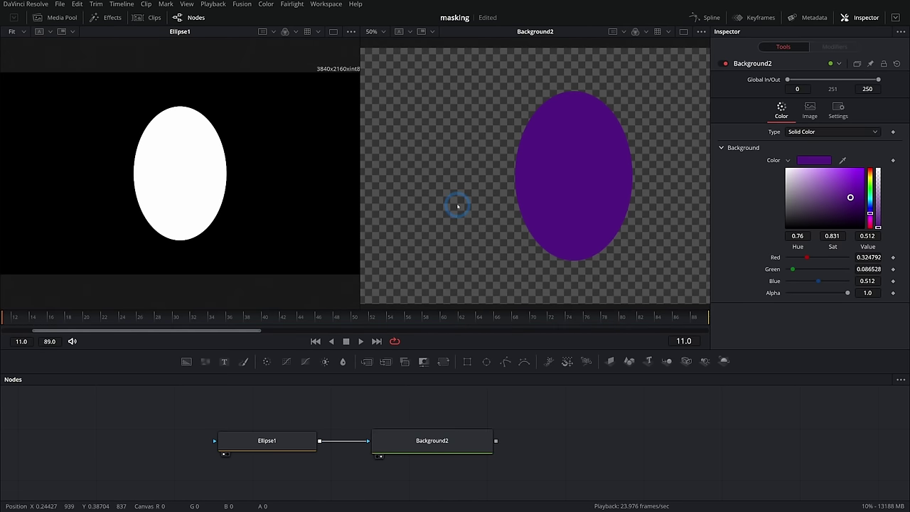
{"action": "left_click", "coordinate": [301, 439]}
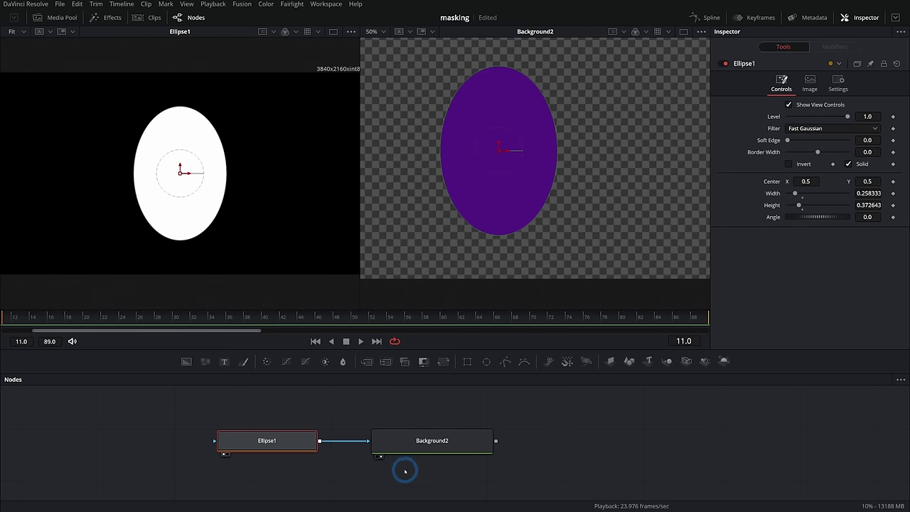
Step: Add another Background node below Background2, set its green value to about 0.339 and show it in the second viewer
{"action": "left_click_drag", "start_coordinate": [405, 470], "coordinate": [319, 449]}
{"action": "left_click_drag", "start_coordinate": [389, 432], "coordinate": [333, 403]}
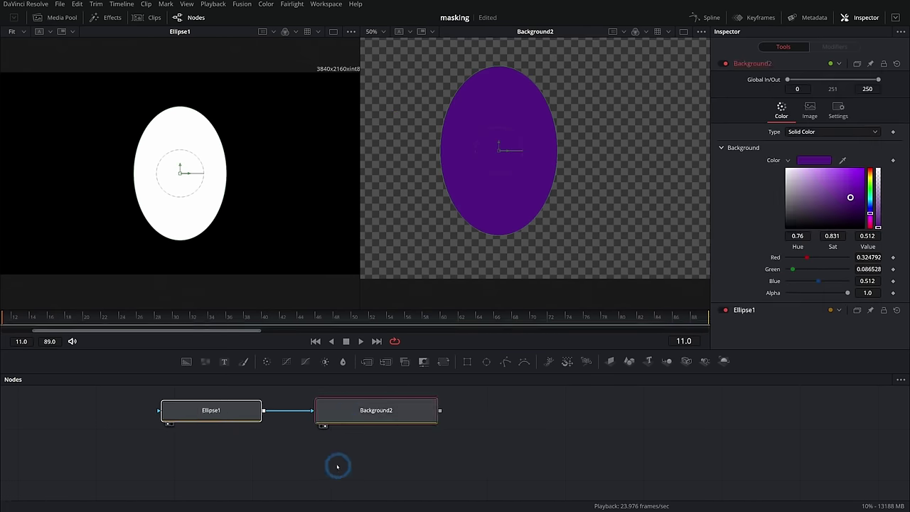
{"action": "left_click_drag", "start_coordinate": [187, 361], "coordinate": [377, 466]}
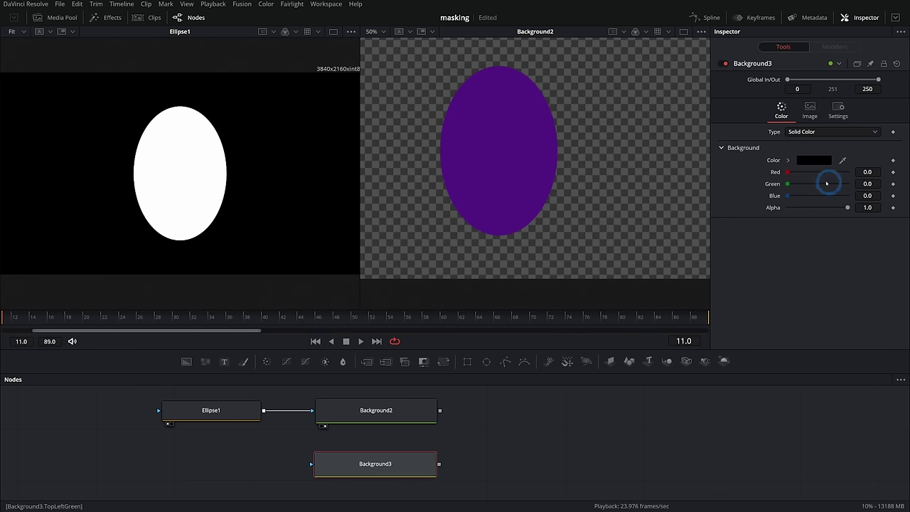
{"action": "left_click_drag", "start_coordinate": [792, 185], "coordinate": [808, 185]}
{"action": "key", "text": "2"}
Step: Turn off Auto Resolution for Background3 and set its image width and height to 600
{"action": "left_click", "coordinate": [811, 110]}
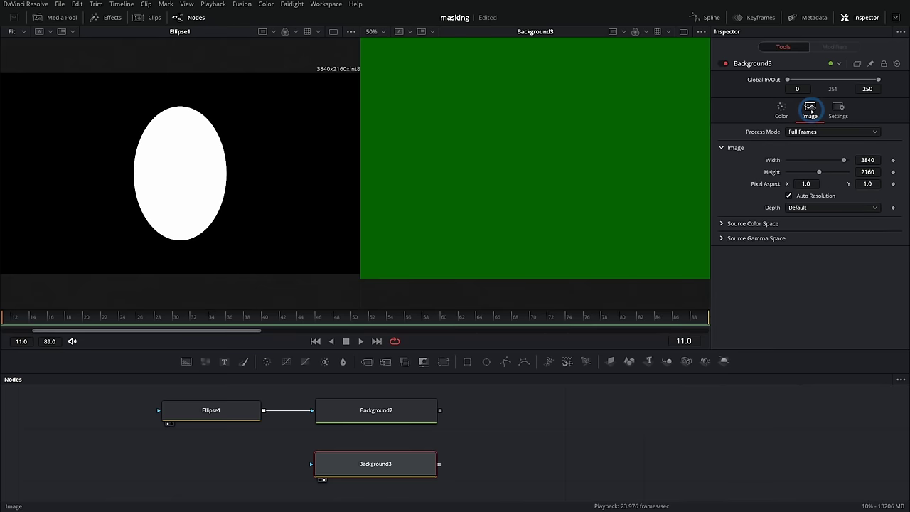
{"action": "left_click", "coordinate": [667, 245]}
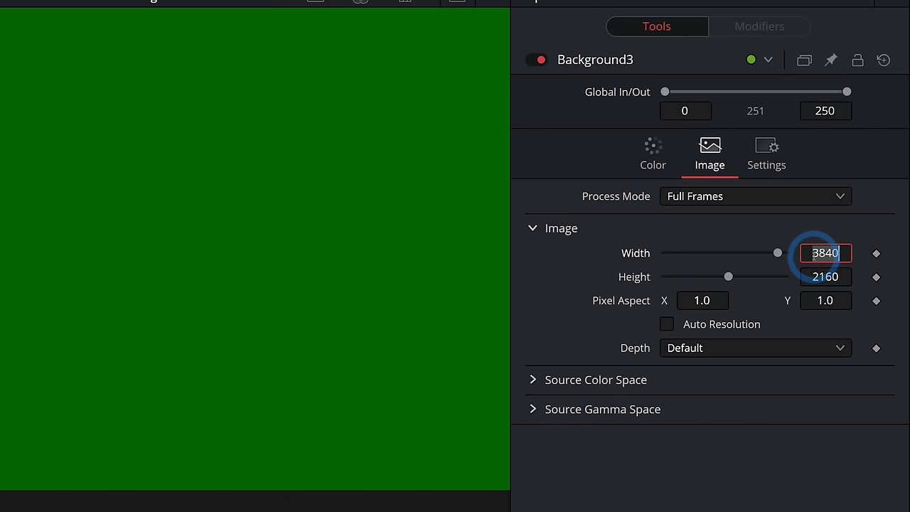
{"action": "left_click", "coordinate": [814, 256]}
{"action": "type", "text": "600"}
{"action": "key", "text": "Tab"}
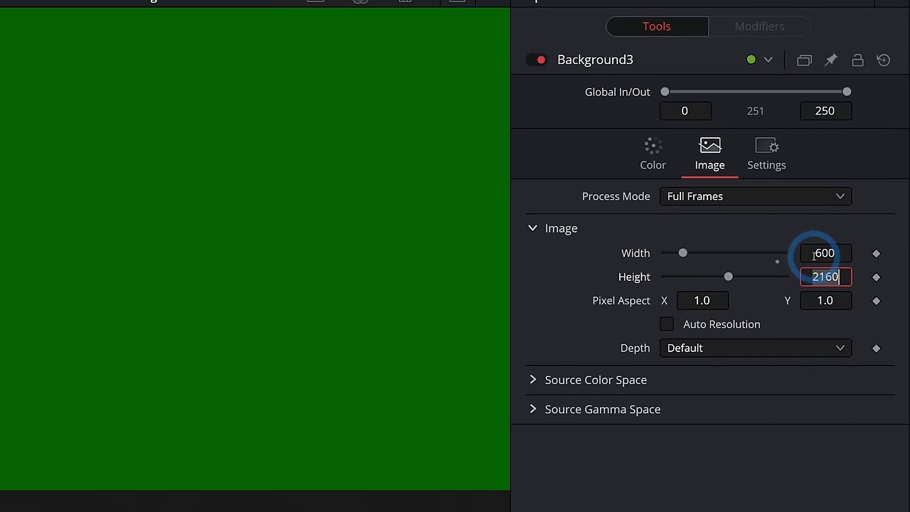
{"action": "type", "text": "600"}
{"action": "key", "text": "Tab"}
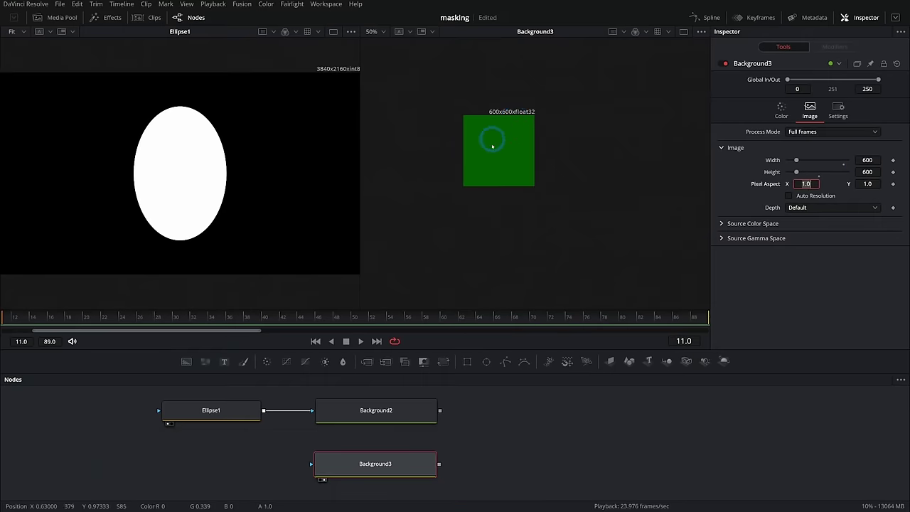
Step: Connect Ellipse1 to Background3's mask input instead of Background2's
{"action": "left_click_drag", "start_coordinate": [492, 135], "coordinate": [526, 156]}
{"action": "scroll", "coordinate": [515, 146], "scroll_direction": "up", "scroll_amount": 1}
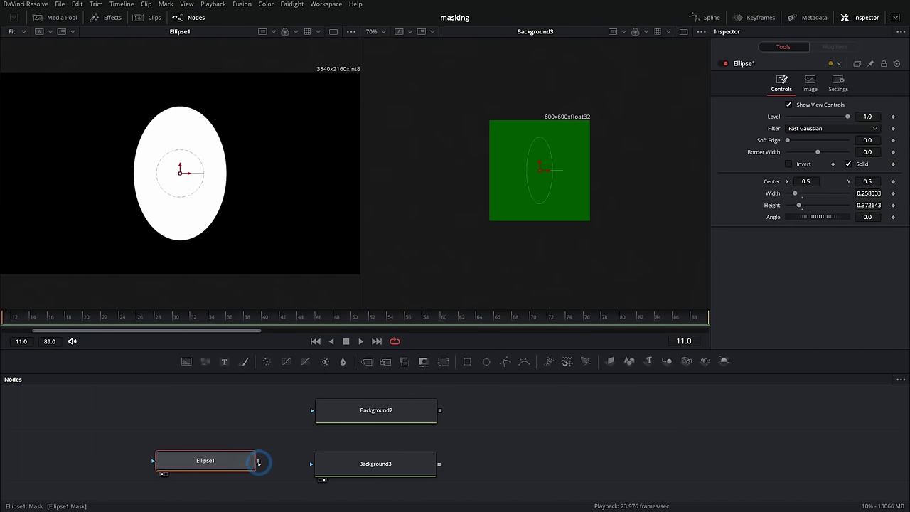
{"action": "left_click_drag", "start_coordinate": [258, 461], "coordinate": [313, 465]}
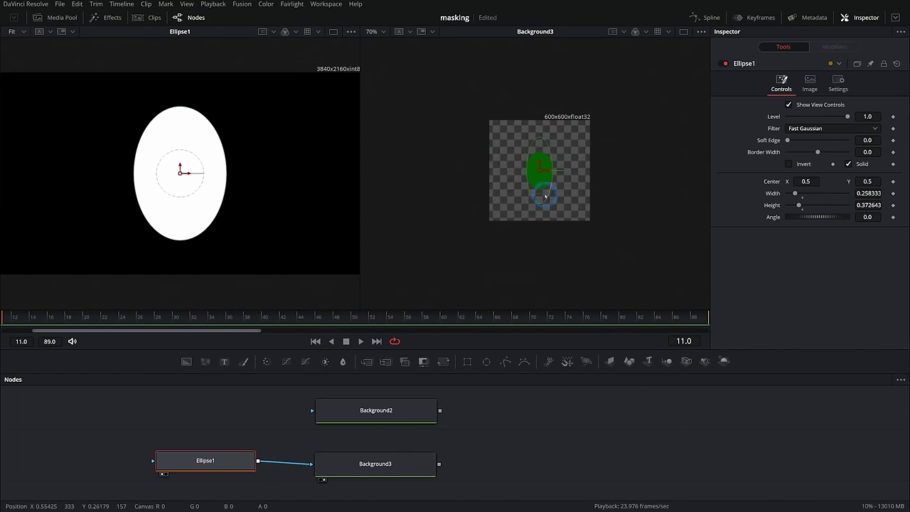
{"action": "left_click", "coordinate": [566, 122]}
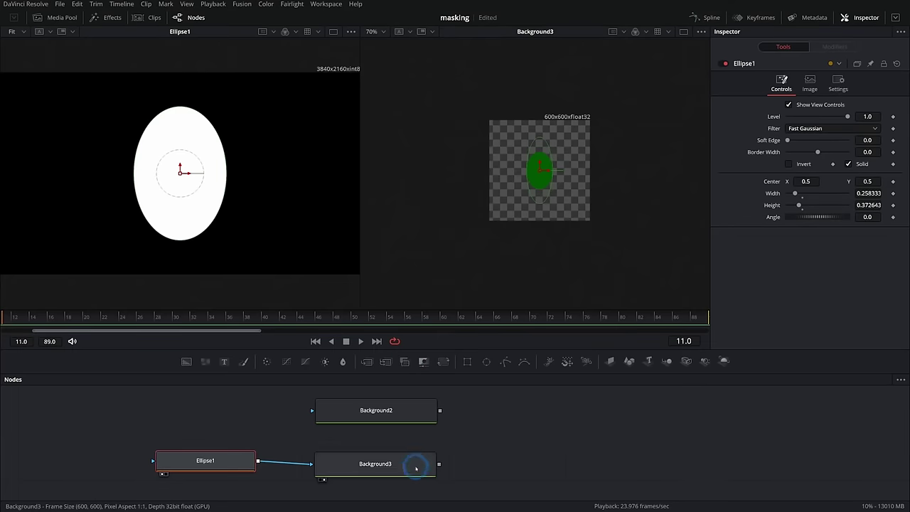
Step: Connect Ellipse1 to Background2 as well and show Background3 in the first viewer for a side-by-side comparison
{"action": "left_click", "coordinate": [417, 463]}
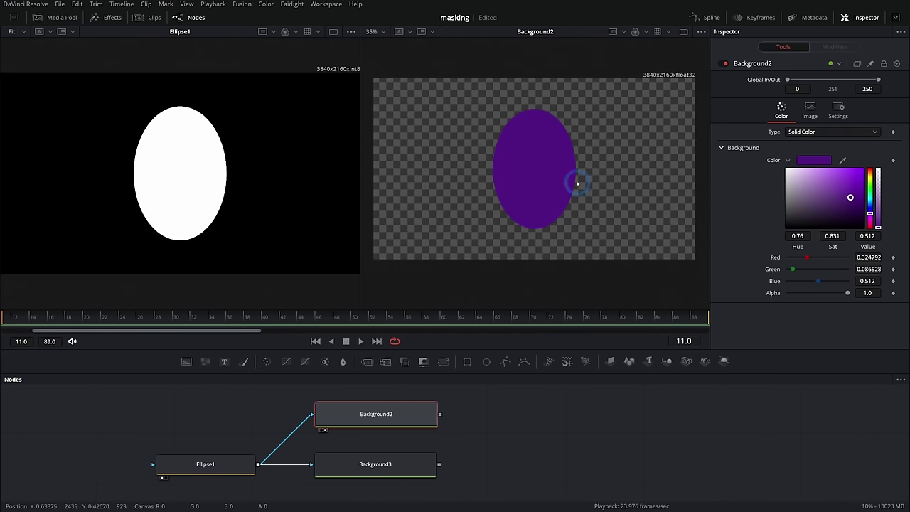
{"action": "left_click", "coordinate": [397, 464]}
{"action": "key", "text": "1"}
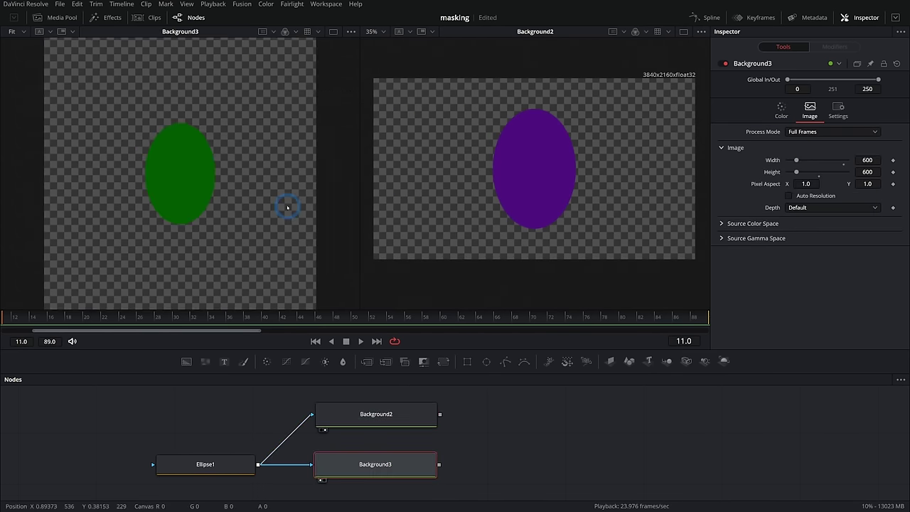
{"action": "scroll", "coordinate": [287, 206], "scroll_direction": "down", "scroll_amount": 2}
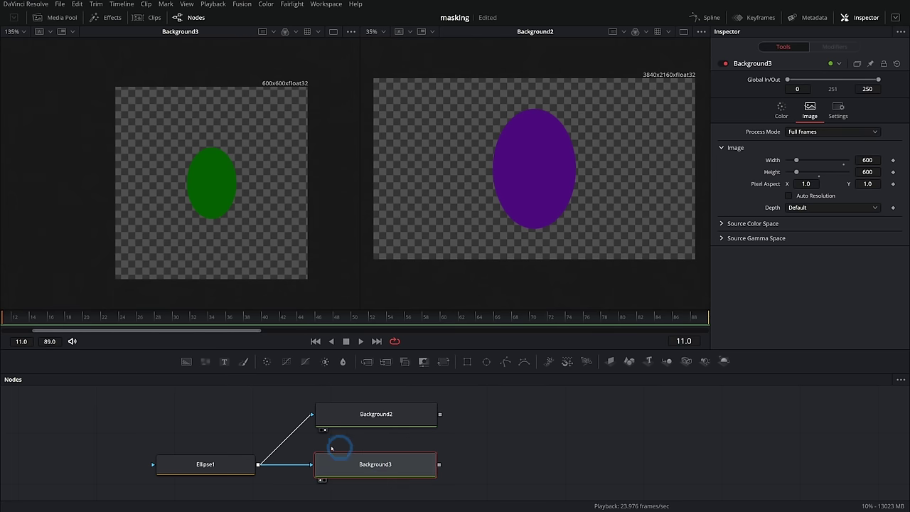
Step: Switch Ellipse1's output size to Custom and set its image width and height to 600
{"action": "left_click", "coordinate": [253, 471]}
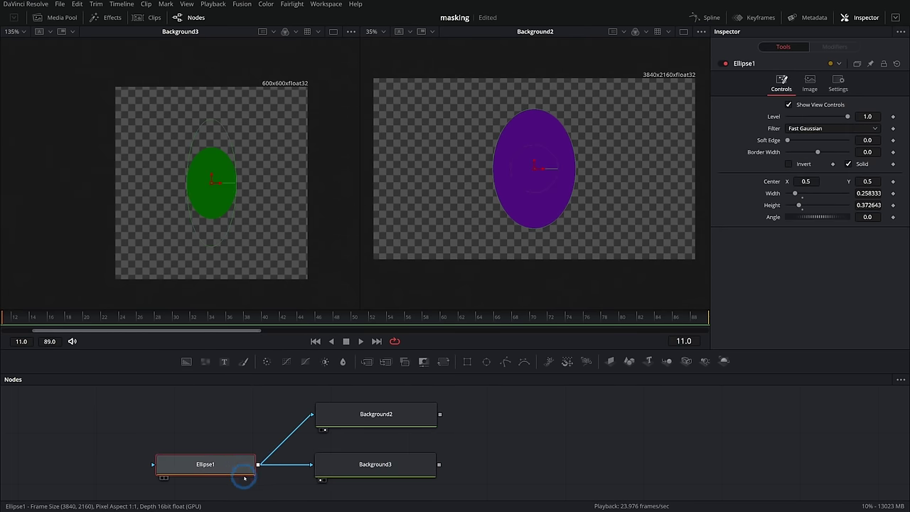
{"action": "left_click", "coordinate": [811, 84]}
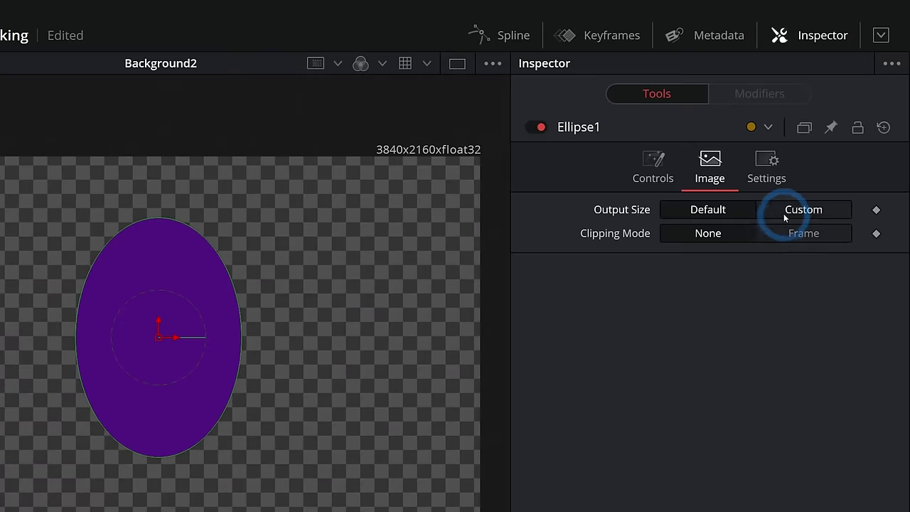
{"action": "left_click", "coordinate": [784, 215]}
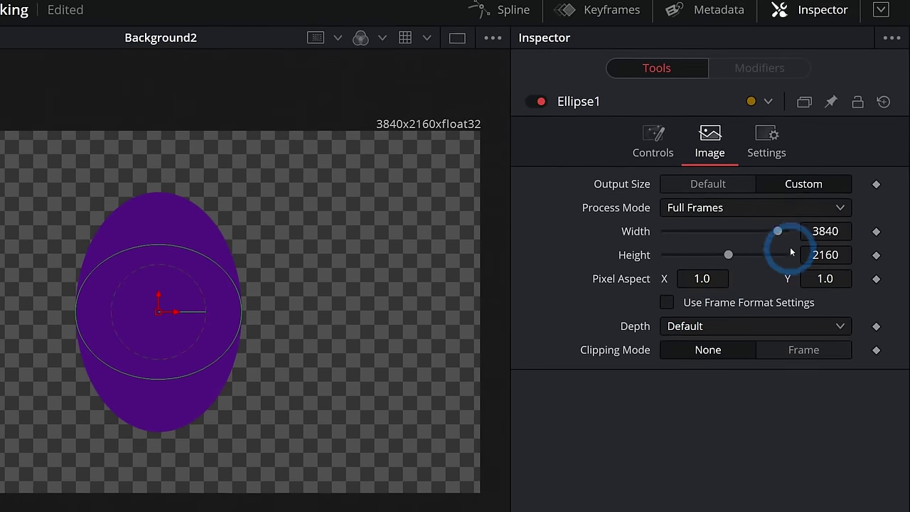
{"action": "double_click", "coordinate": [811, 185]}
{"action": "type", "text": "6060"}
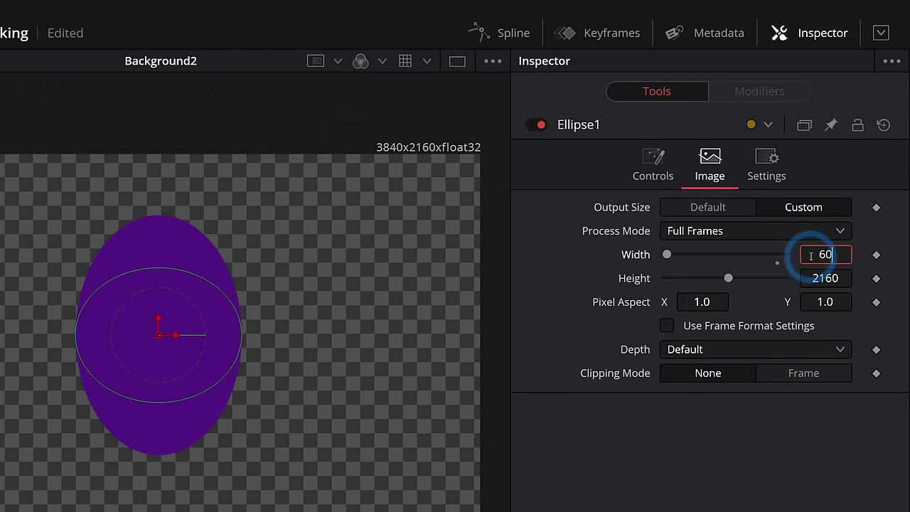
{"action": "type", "text": "0"}
{"action": "key", "text": "Tab"}
{"action": "type", "text": "6"}
{"action": "key", "text": "Return"}
Step: Show Ellipse1 in the first viewer and Background3 in the second to compare the mask with its result
{"action": "left_click_drag", "start_coordinate": [213, 462], "coordinate": [251, 200]}
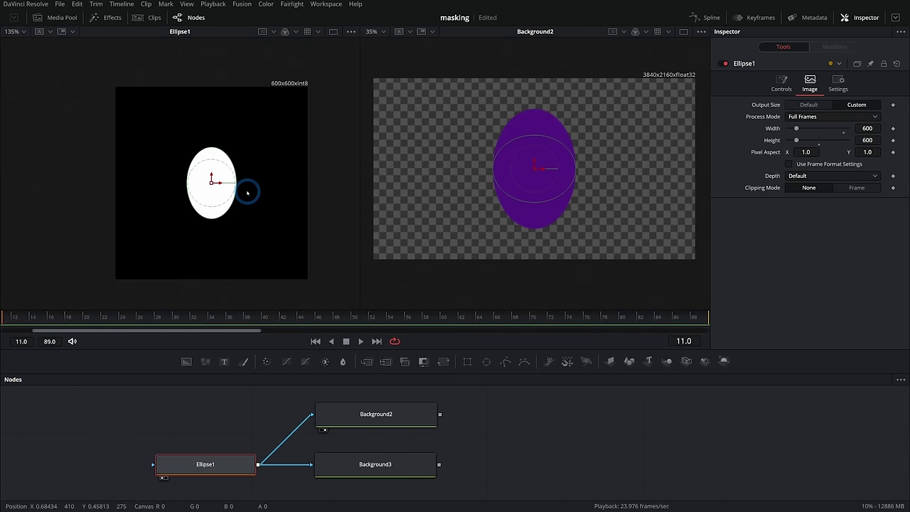
{"action": "left_click", "coordinate": [398, 417]}
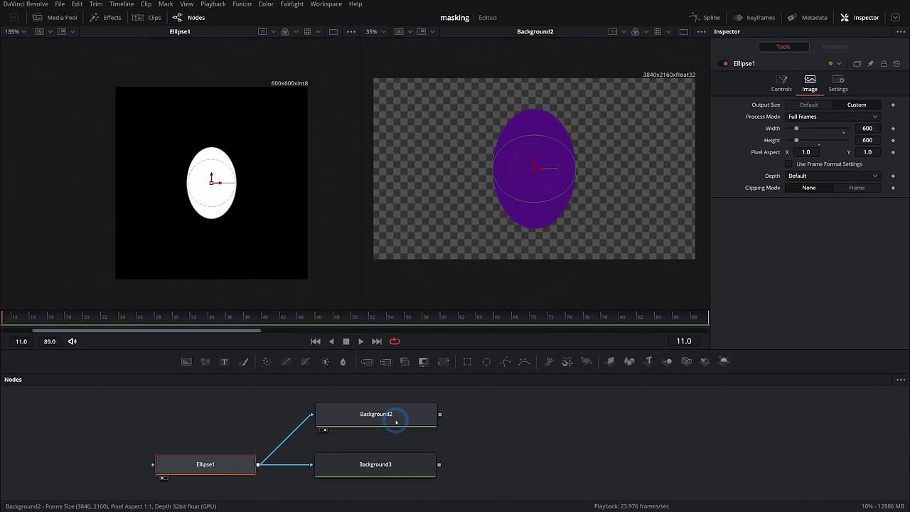
{"action": "left_click", "coordinate": [529, 117]}
{"action": "left_click_drag", "start_coordinate": [409, 463], "coordinate": [561, 160]}
{"action": "scroll", "coordinate": [531, 177], "scroll_direction": "up", "scroll_amount": 4}
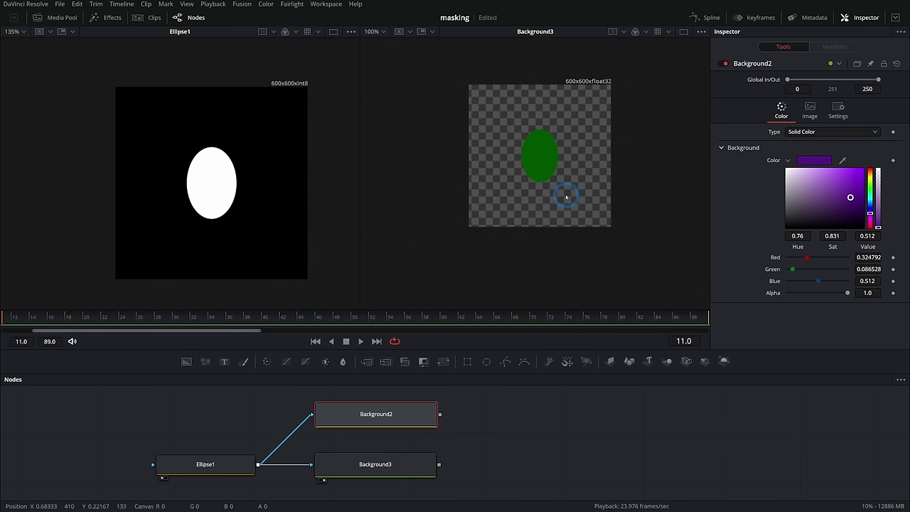
Step: Delete Ellipse1 and nudge Background2 slightly in the node graph
{"action": "left_click", "coordinate": [237, 466]}
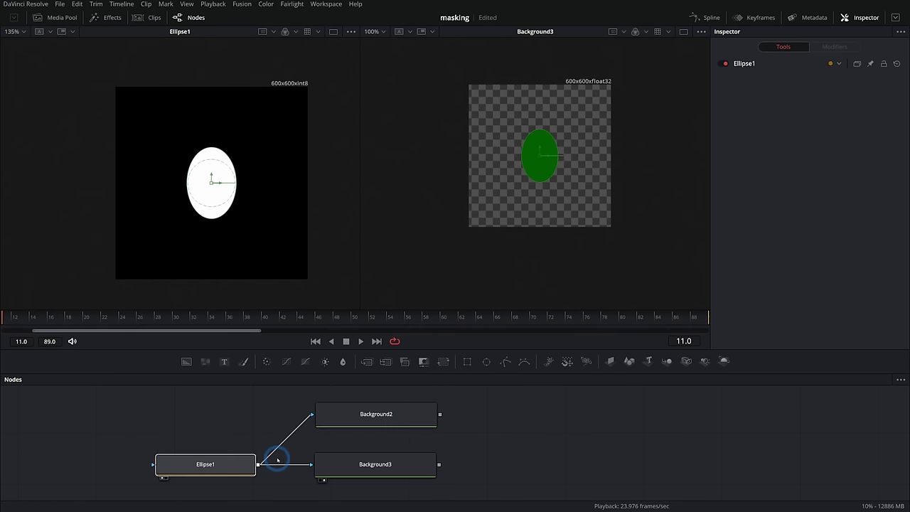
{"action": "key", "text": "Delete"}
{"action": "left_click_drag", "start_coordinate": [377, 427], "coordinate": [382, 433]}
{"action": "scroll", "coordinate": [586, 179], "scroll_direction": "up", "scroll_amount": 3}
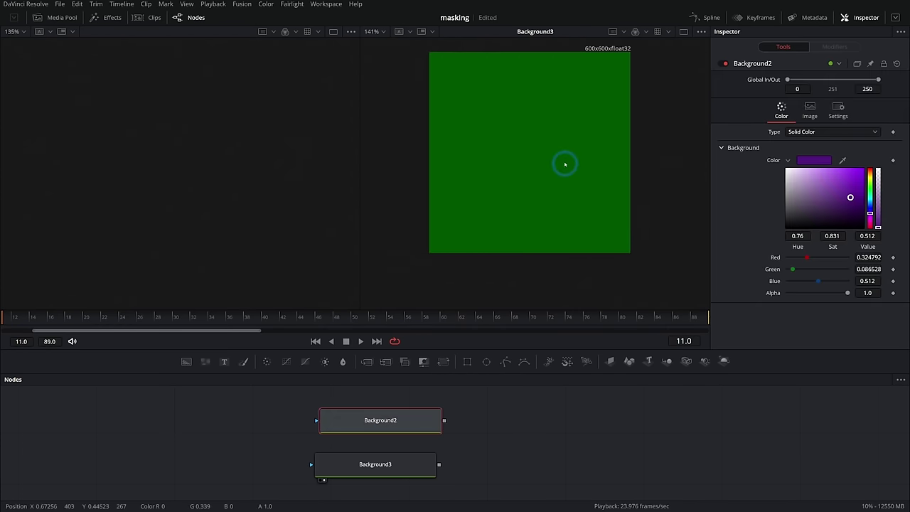
Step: Add a new Ellipse mask beside Background3 and reshape it to about 0.673 wide and 0.178 high
{"action": "left_click_drag", "start_coordinate": [493, 355], "coordinate": [257, 467]}
{"action": "left_click_drag", "start_coordinate": [294, 466], "coordinate": [322, 464]}
{"action": "mouse_move", "coordinate": [554, 132]}
{"action": "left_mouse_down"}
{"action": "mouse_move", "coordinate": [572, 105]}
{"action": "mouse_move", "coordinate": [565, 123]}
{"action": "left_mouse_up"}
{"action": "left_click_drag", "start_coordinate": [540, 108], "coordinate": [549, 157]}
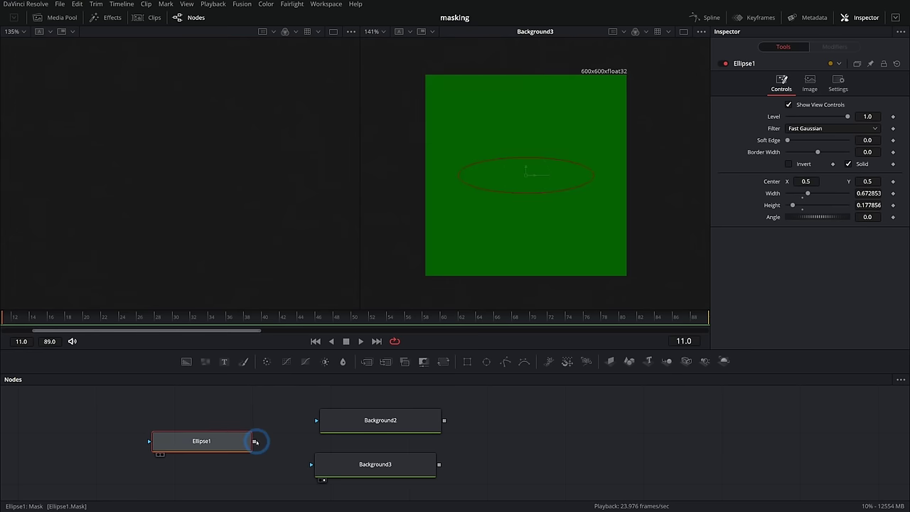
Step: Connect Ellipse1 to the mask inputs of Background2 and Background3, showing Background3 in the first viewer and Background2 in the second
{"action": "left_click_drag", "start_coordinate": [253, 441], "coordinate": [528, 218]}
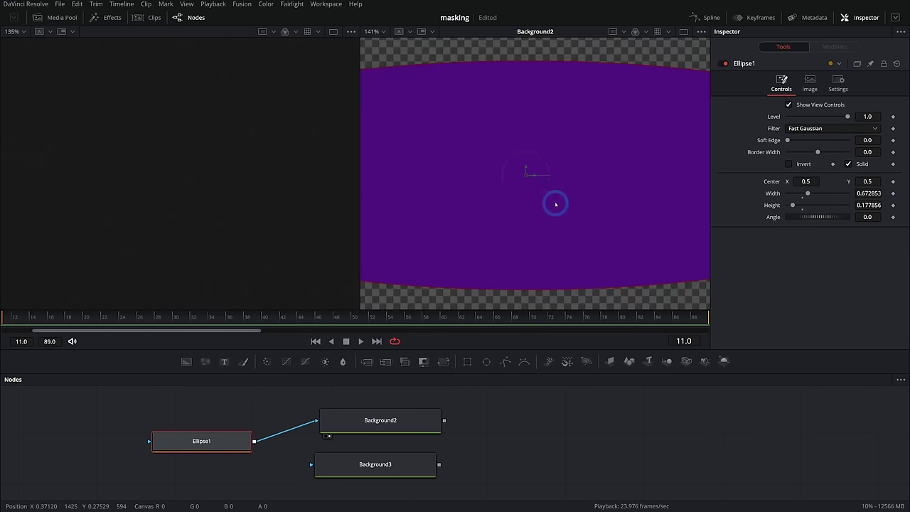
{"action": "scroll", "coordinate": [556, 204], "scroll_direction": "down", "scroll_amount": 4}
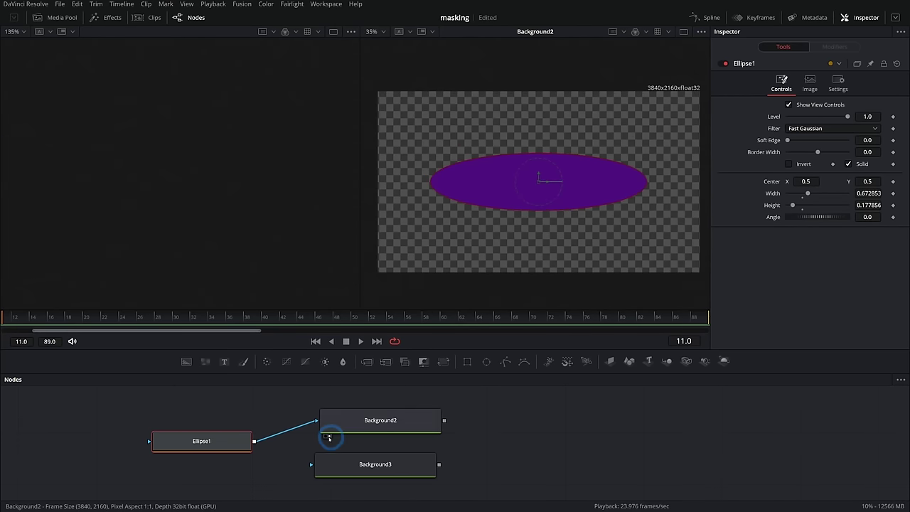
{"action": "left_click_drag", "start_coordinate": [317, 423], "coordinate": [312, 464]}
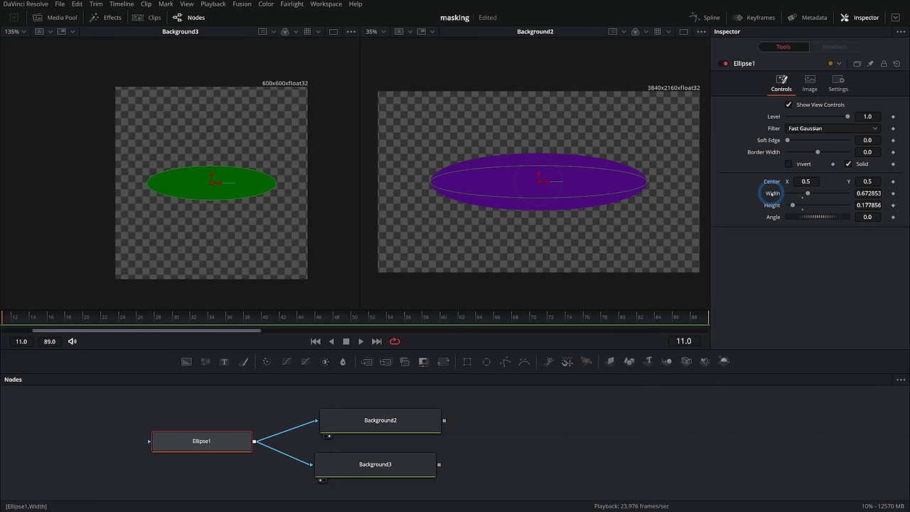
Step: Reset Ellipse1's width and height to 0.5, and vary its height on the canvas, ending at about 0.255
{"action": "double_click", "coordinate": [772, 194]}
{"action": "double_click", "coordinate": [772, 205]}
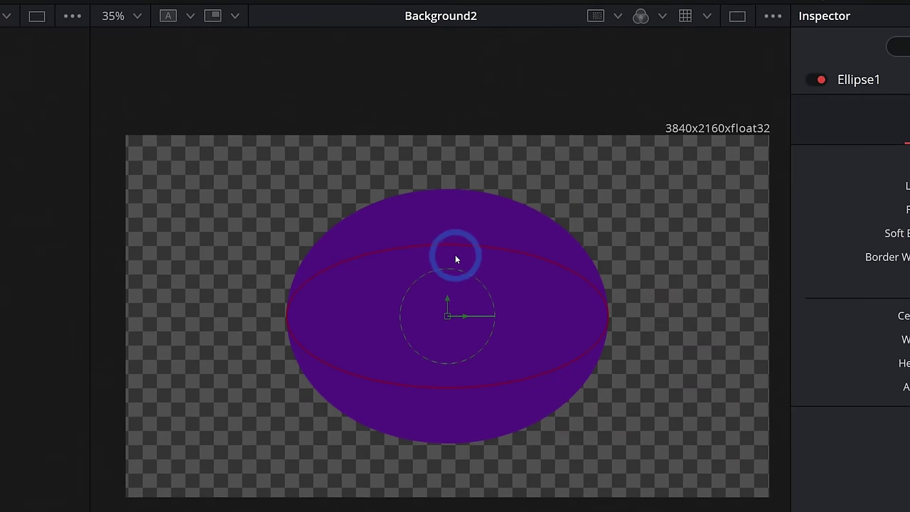
{"action": "left_click_drag", "start_coordinate": [455, 245], "coordinate": [463, 271]}
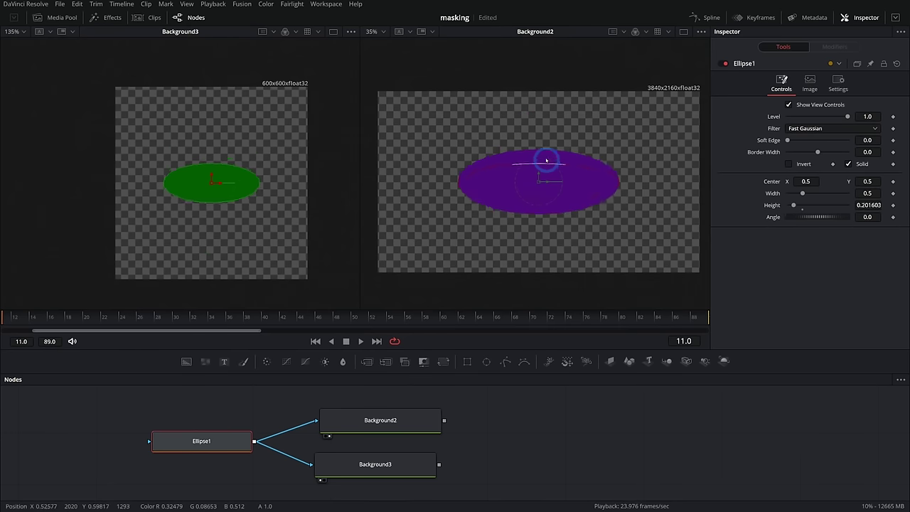
{"action": "left_click_drag", "start_coordinate": [546, 160], "coordinate": [550, 134]}
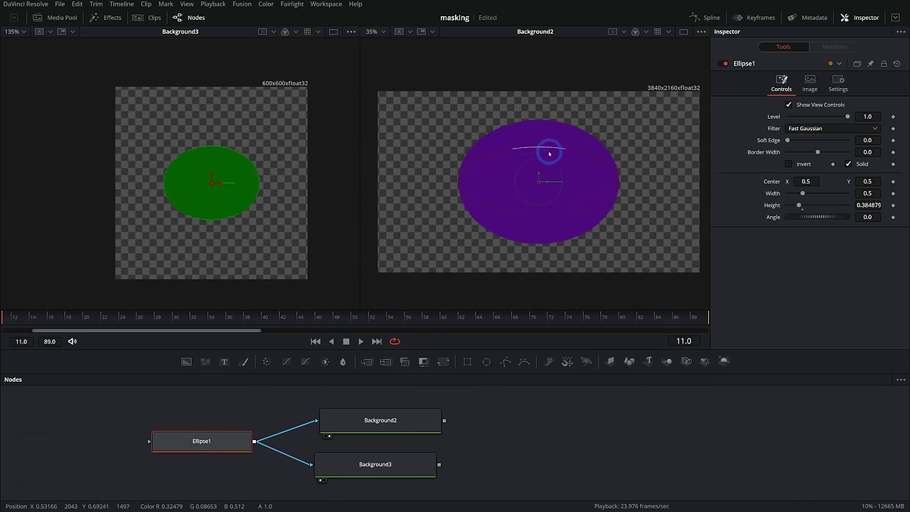
{"action": "left_click_drag", "start_coordinate": [549, 154], "coordinate": [528, 185]}
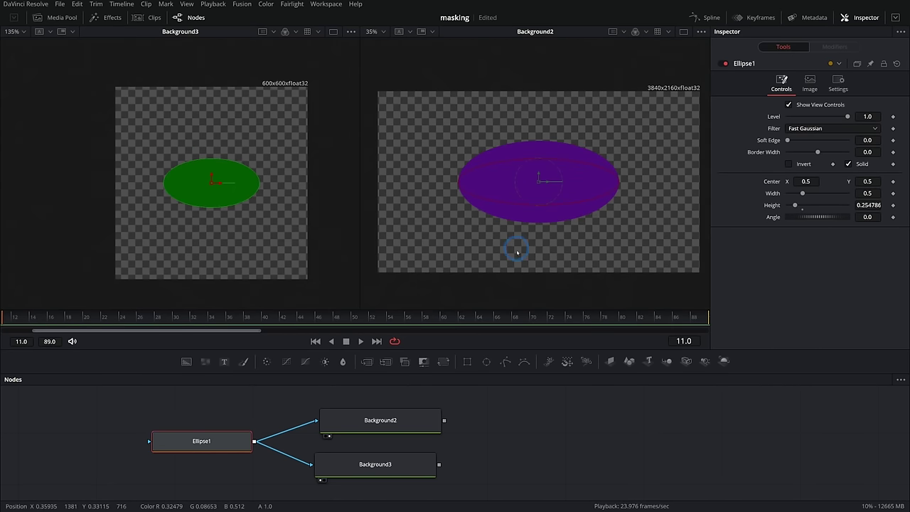
Step: Replace the ellipse with a new Ellipse mask on Background2, about 0.276 wide and high, centred at about X 0.289, Y 0.526
{"action": "key", "text": "Delete"}
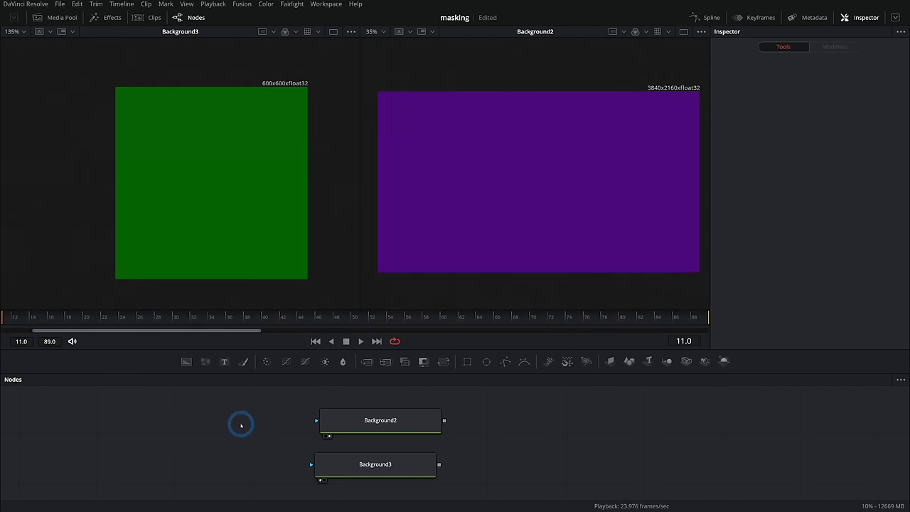
{"action": "left_click", "coordinate": [486, 361]}
{"action": "left_click_drag", "start_coordinate": [589, 136], "coordinate": [571, 151]}
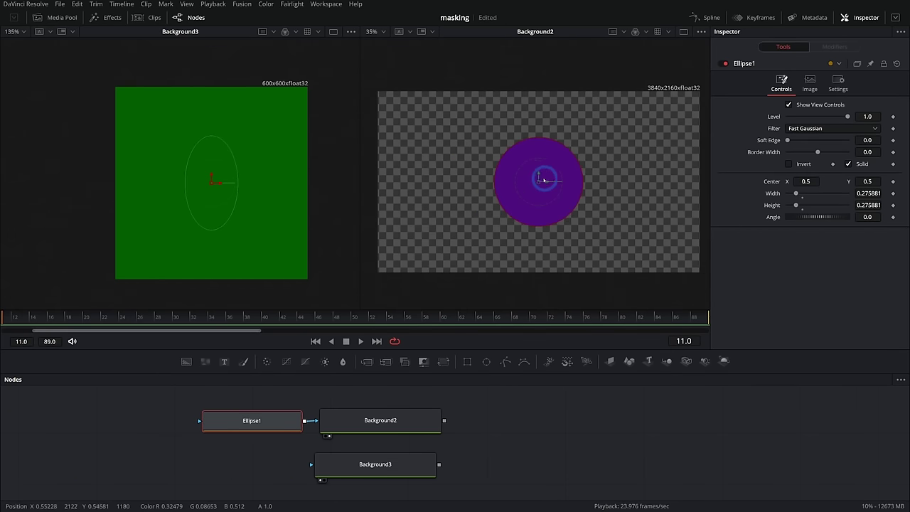
{"action": "left_click_drag", "start_coordinate": [540, 181], "coordinate": [470, 176]}
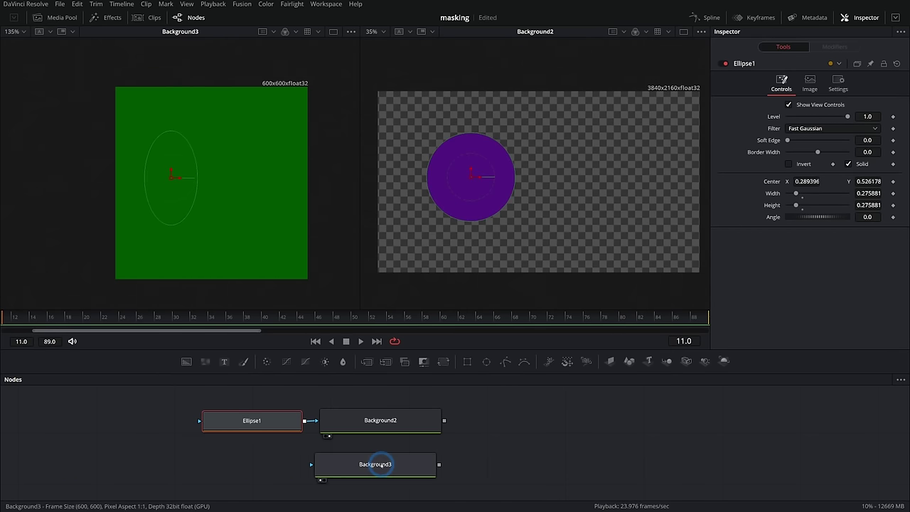
Step: Reduce the node graph to Ellipse1 in line with Background2, deleting Background3, and reset Ellipse1 to its default settings
{"action": "left_click_drag", "start_coordinate": [402, 423], "coordinate": [490, 419]}
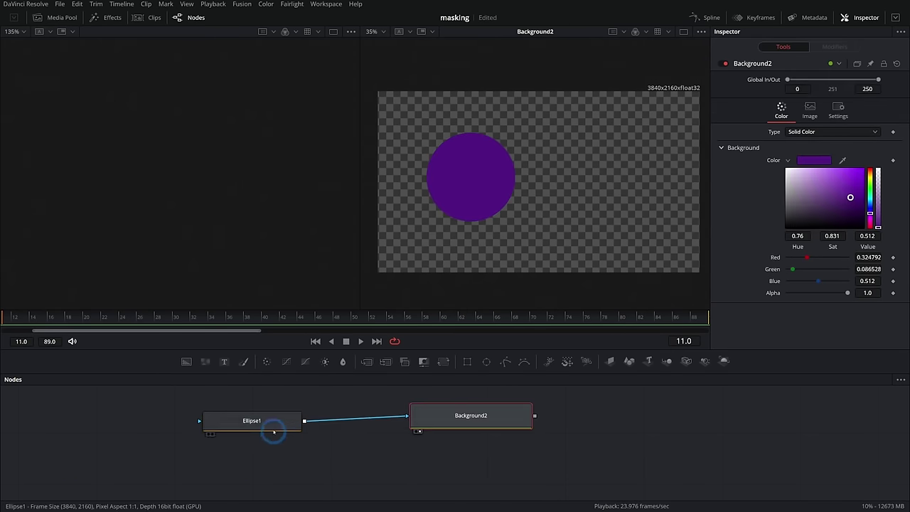
{"action": "left_click_drag", "start_coordinate": [274, 426], "coordinate": [306, 420]}
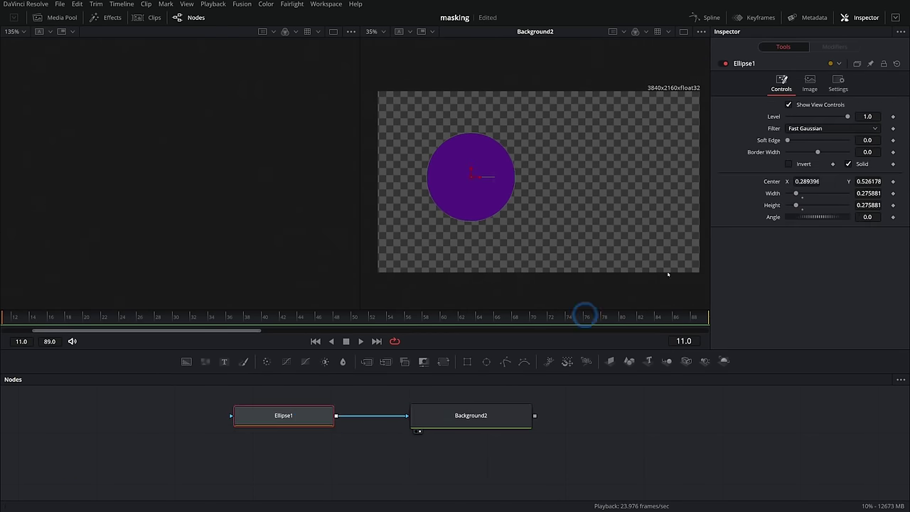
{"action": "left_click", "coordinate": [896, 63]}
{"action": "left_click", "coordinate": [372, 429]}
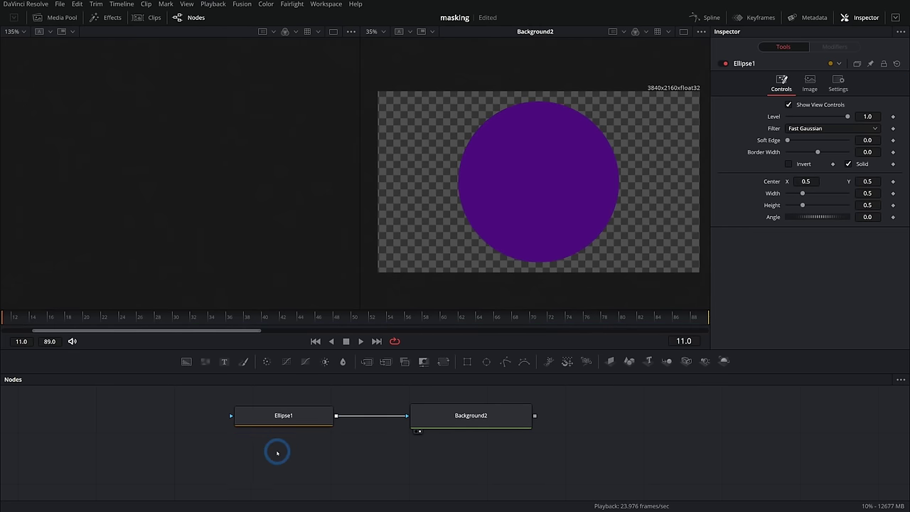
Step: Add a Rectangle mask feeding Ellipse1, about 0.217 wide and 0.406 high, centred at about X 0.747, Y 0.471
{"action": "left_click_drag", "start_coordinate": [277, 453], "coordinate": [413, 449]}
{"action": "left_click_drag", "start_coordinate": [467, 362], "coordinate": [390, 416]}
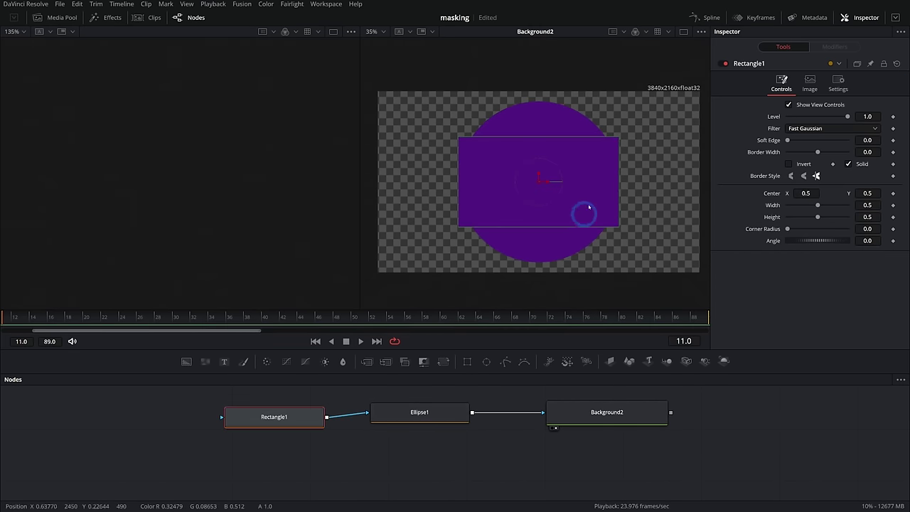
{"action": "left_click_drag", "start_coordinate": [619, 137], "coordinate": [577, 144]}
{"action": "left_click_drag", "start_coordinate": [539, 181], "coordinate": [619, 187]}
{"action": "mouse_move", "coordinate": [658, 149]}
{"action": "left_mouse_down"}
{"action": "mouse_move", "coordinate": [688, 154]}
{"action": "mouse_move", "coordinate": [653, 152]}
{"action": "left_mouse_up"}
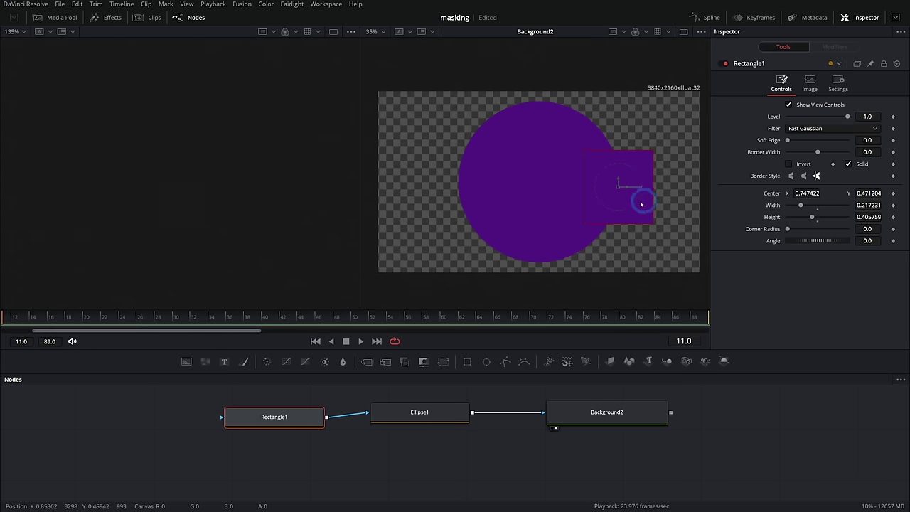
Step: Switch to a single viewer and move the rectangle to the circle's left side, centred at about X 0.149, Y 0.478
{"action": "left_click", "coordinate": [684, 32]}
{"action": "scroll", "coordinate": [416, 199], "scroll_direction": "up", "scroll_amount": 1}
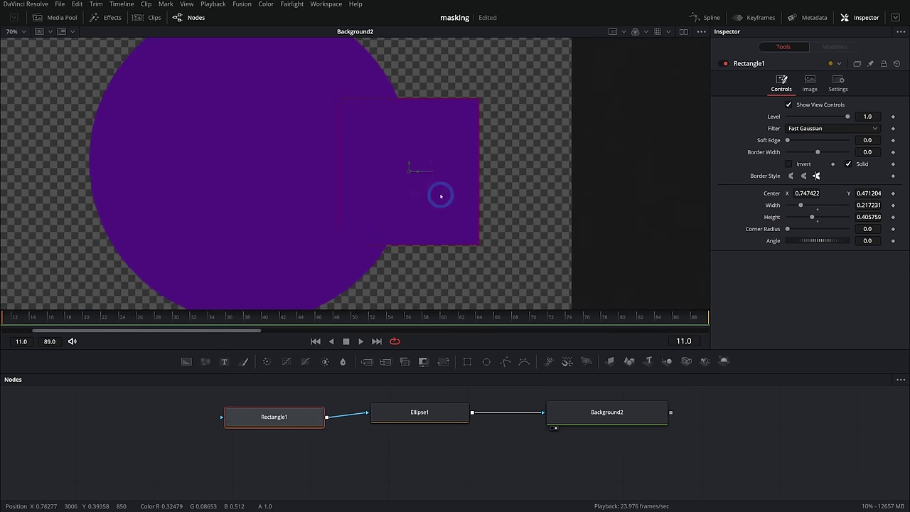
{"action": "left_click_drag", "start_coordinate": [441, 196], "coordinate": [591, 210]}
{"action": "left_click_drag", "start_coordinate": [559, 183], "coordinate": [173, 182]}
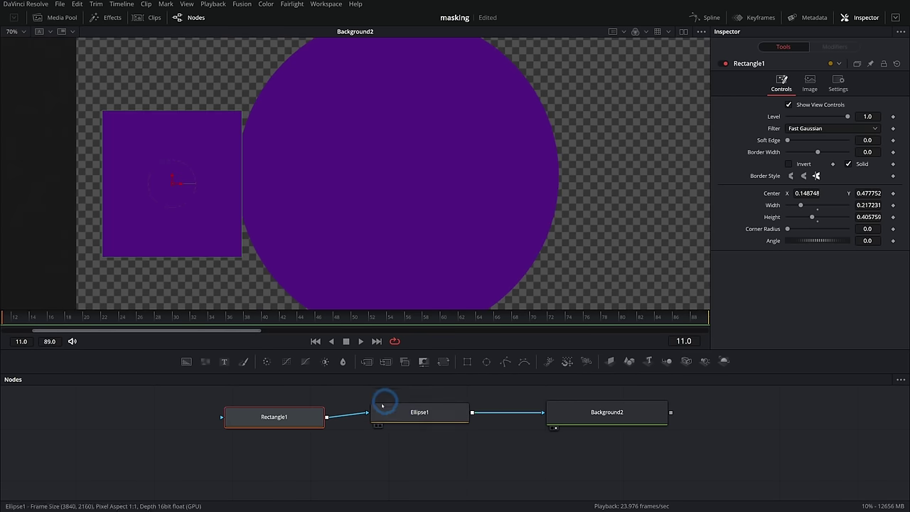
Step: Line up Rectangle1 with Ellipse1 in the node graph and move the rectangle to overlap the circle at about X 0.193, Y 0.493
{"action": "left_click_drag", "start_coordinate": [307, 420], "coordinate": [310, 415]}
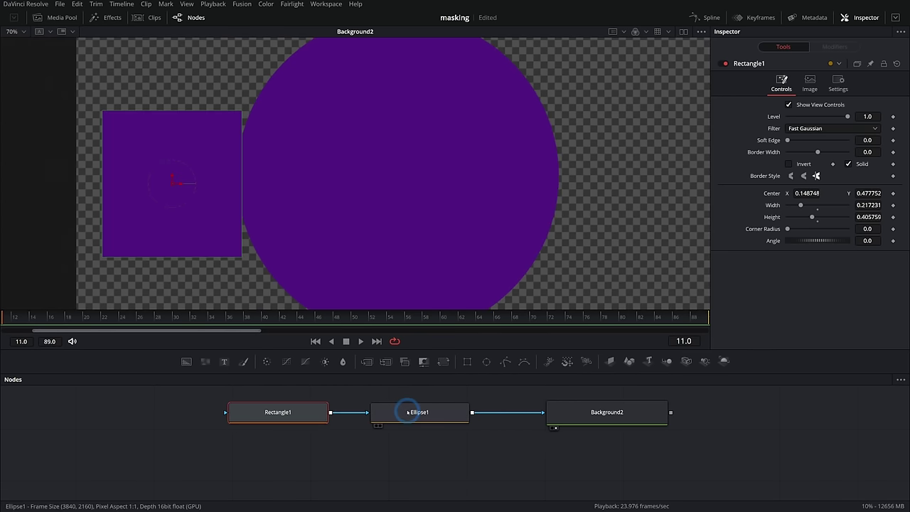
{"action": "left_click", "coordinate": [378, 420], "text": "ctrl"}
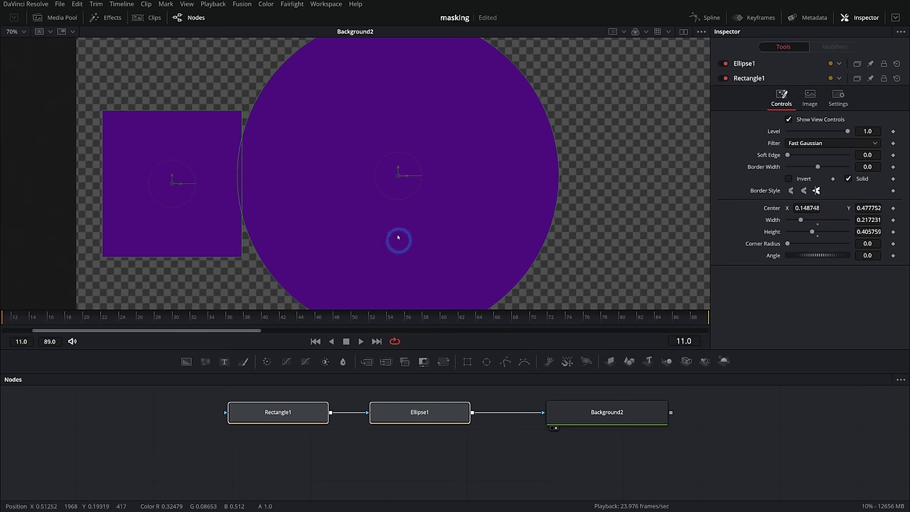
{"action": "left_click_drag", "start_coordinate": [172, 183], "coordinate": [201, 177]}
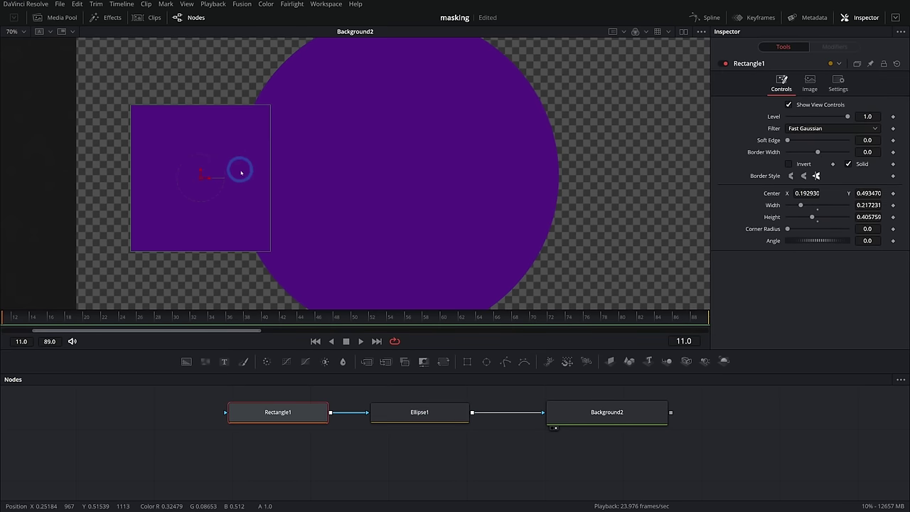
Step: Try the Add and Subtract paint modes on Ellipse1 over Rectangle1, and invert the subtracting ellipse
{"action": "left_click", "coordinate": [590, 416]}
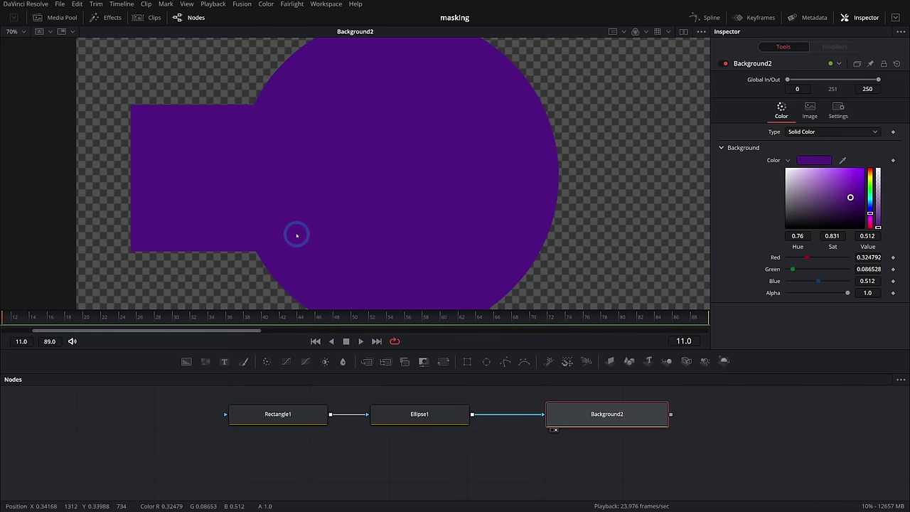
{"action": "left_click", "coordinate": [313, 418]}
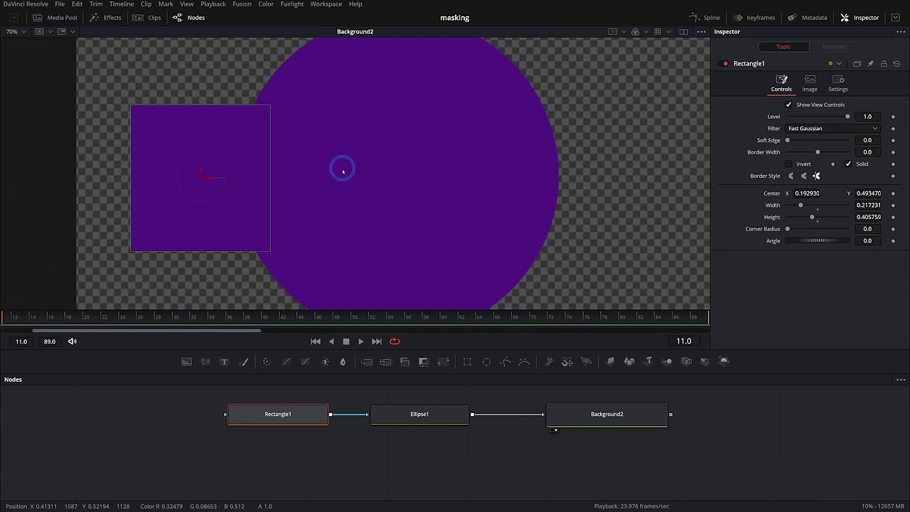
{"action": "left_click", "coordinate": [412, 421]}
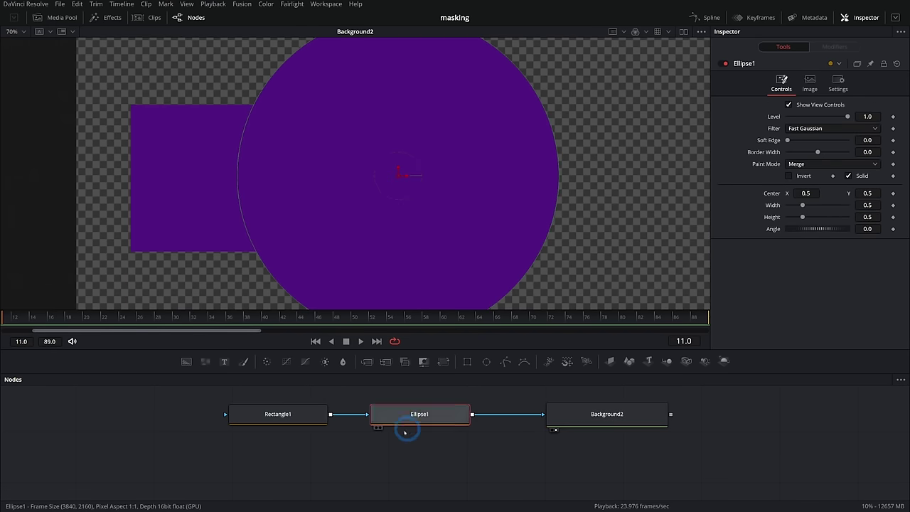
{"action": "left_click", "coordinate": [814, 118]}
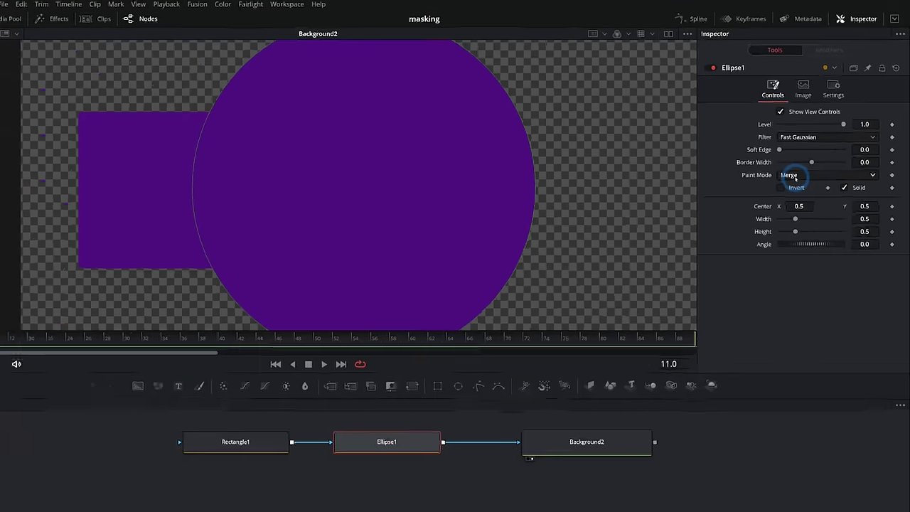
{"action": "left_click", "coordinate": [814, 165]}
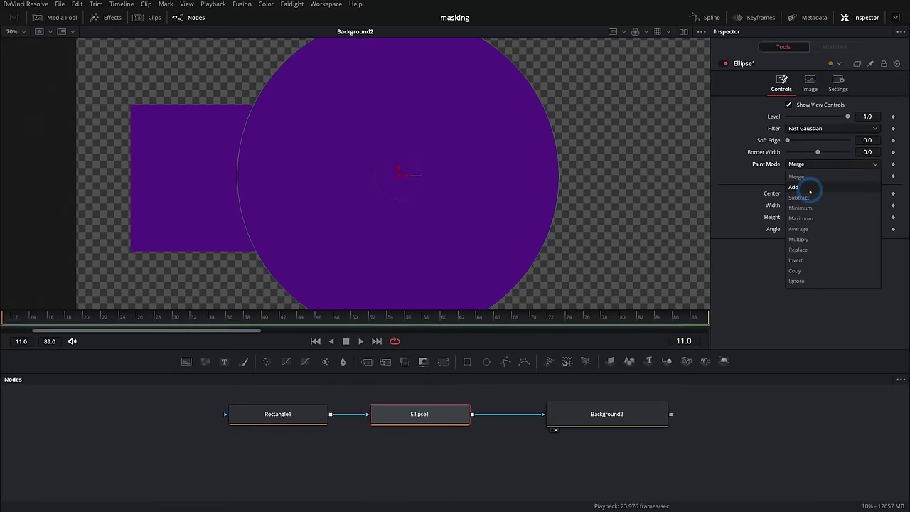
{"action": "left_click", "coordinate": [701, 253]}
{"action": "left_click", "coordinate": [719, 205]}
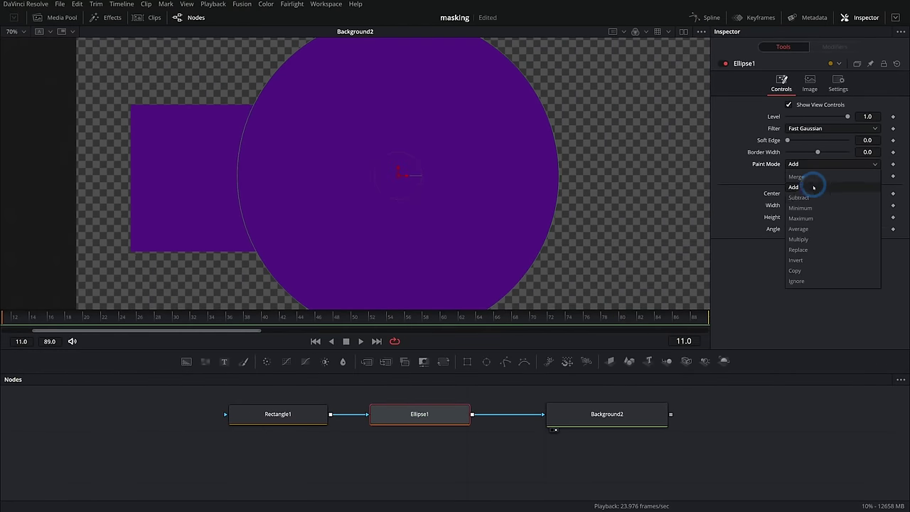
{"action": "left_click", "coordinate": [815, 199]}
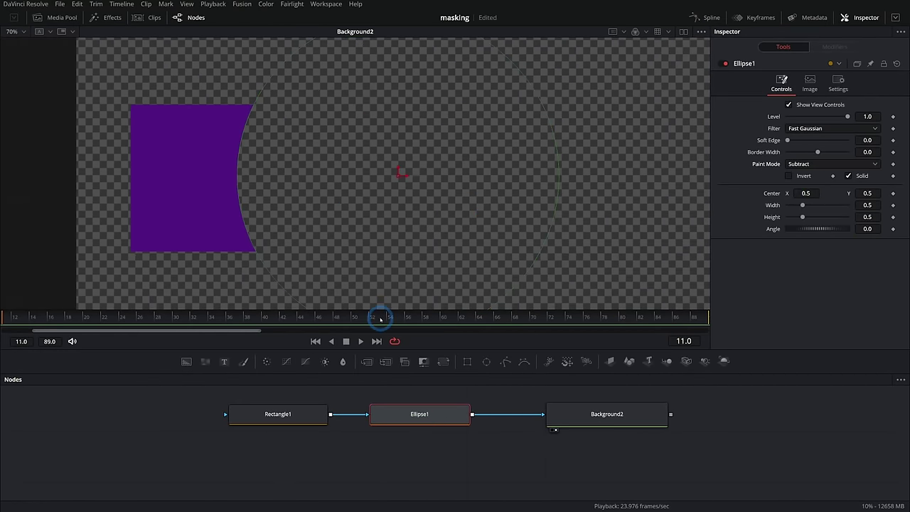
{"action": "left_click", "coordinate": [789, 176]}
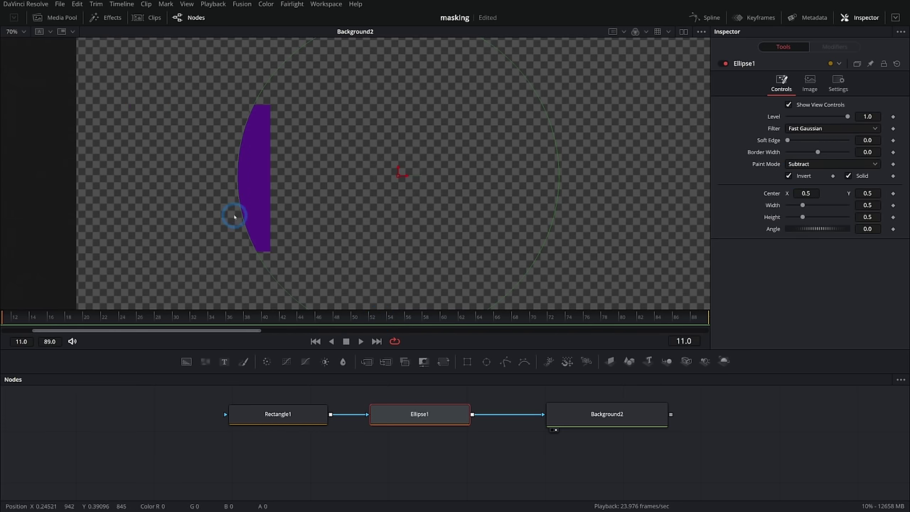
Step: Try the Minimum paint mode on Ellipse1 without inversion, and return the paint mode to Merge
{"action": "left_click", "coordinate": [801, 164]}
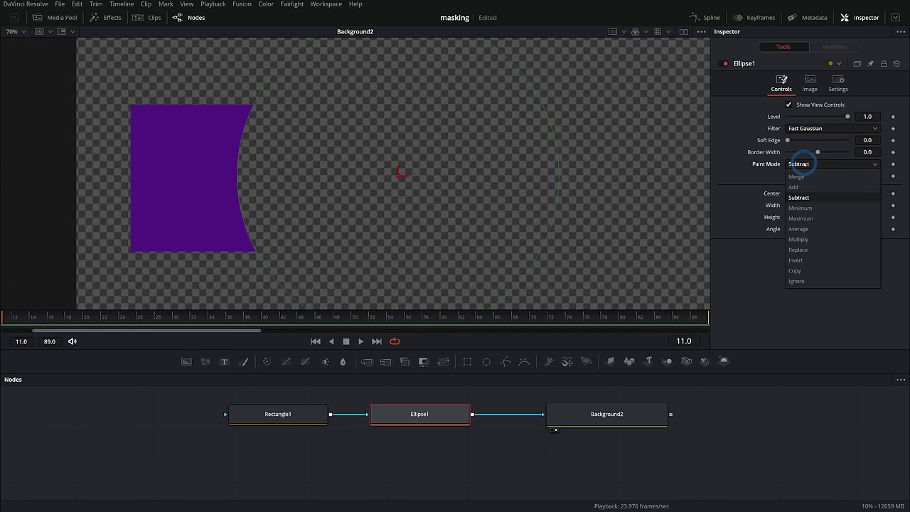
{"action": "left_click", "coordinate": [800, 208]}
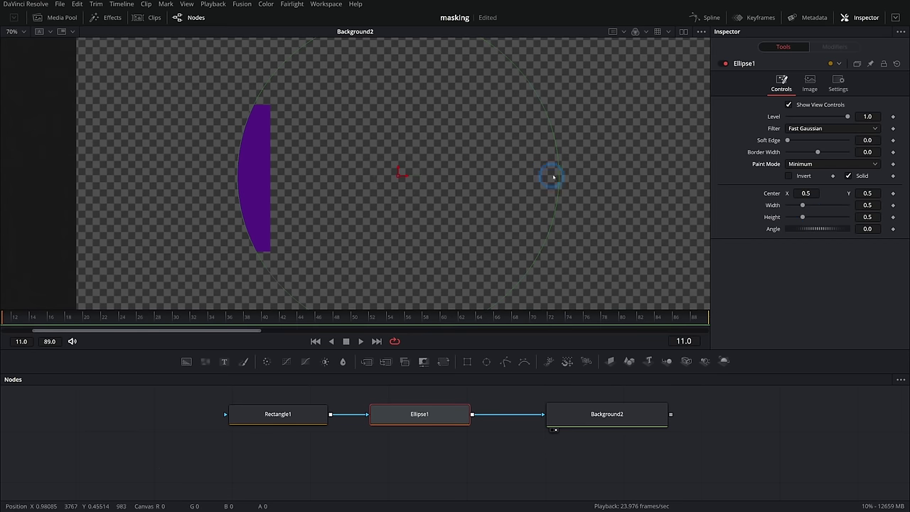
{"action": "left_click", "coordinate": [800, 163]}
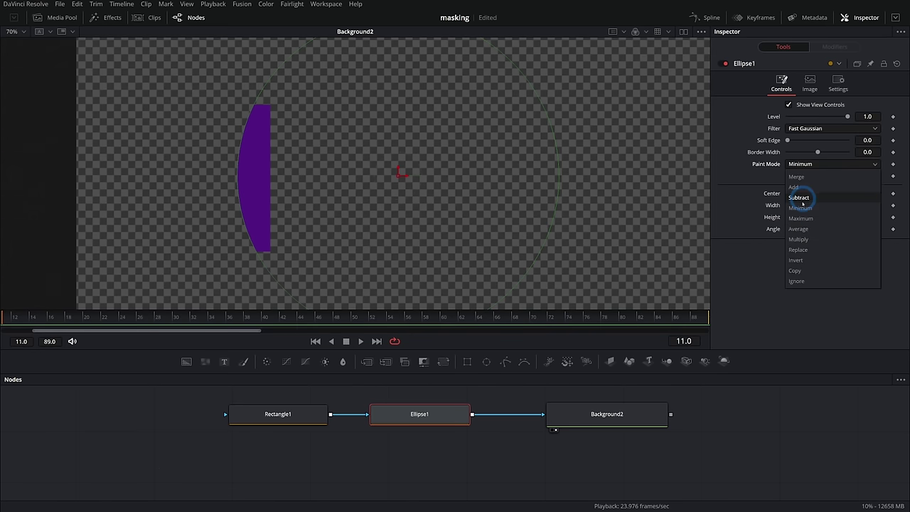
{"action": "left_click", "coordinate": [798, 250]}
{"action": "left_click", "coordinate": [825, 164]}
{"action": "left_click", "coordinate": [823, 175]}
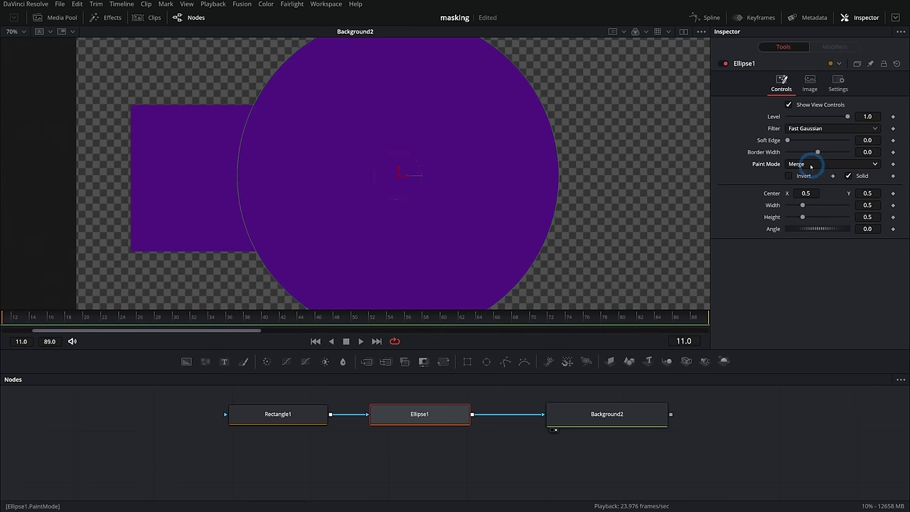
{"action": "left_click", "coordinate": [811, 166]}
{"action": "left_click", "coordinate": [727, 181]}
{"action": "left_click", "coordinate": [269, 196]}
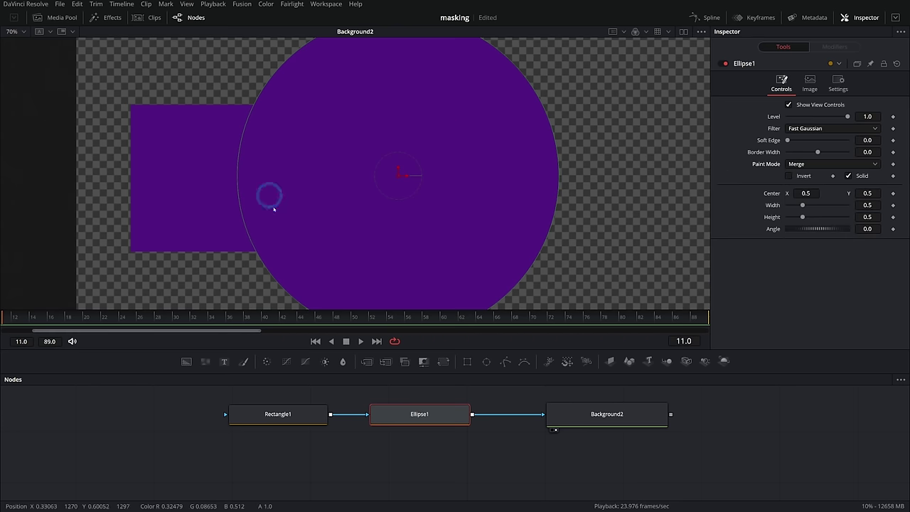
Step: Replace the Rectangle1 and Ellipse1 masks with a Polygon mask on Background2, drawn as a closed, rounded diamond shape around the frame's centre
{"action": "left_click", "coordinate": [278, 414]}
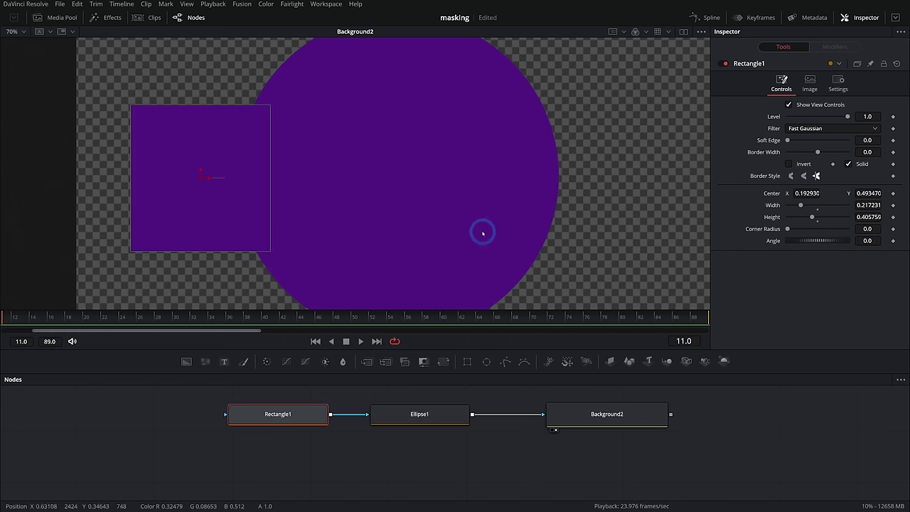
{"action": "scroll", "coordinate": [484, 232], "scroll_direction": "down", "scroll_amount": 2}
{"action": "left_click_drag", "start_coordinate": [489, 246], "coordinate": [488, 227]}
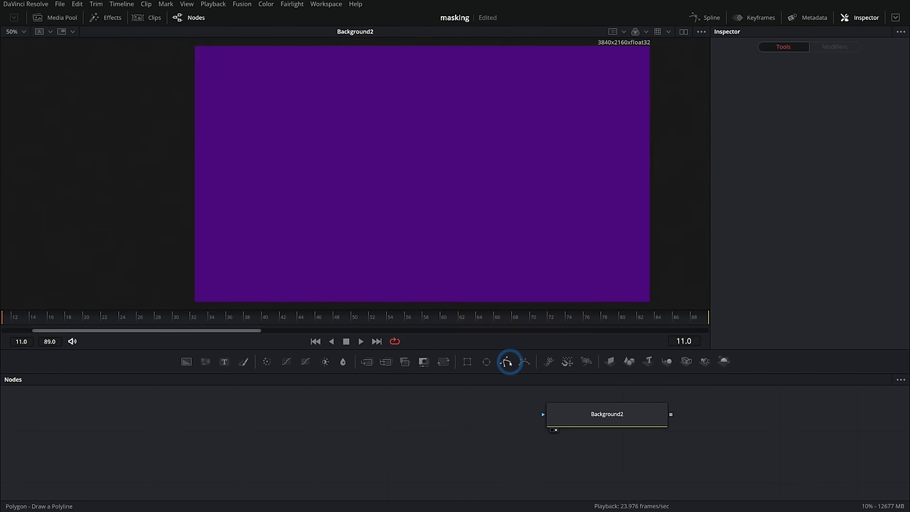
{"action": "left_click_drag", "start_coordinate": [508, 362], "coordinate": [543, 414]}
{"action": "left_click", "coordinate": [436, 99]}
{"action": "left_click", "coordinate": [547, 197]}
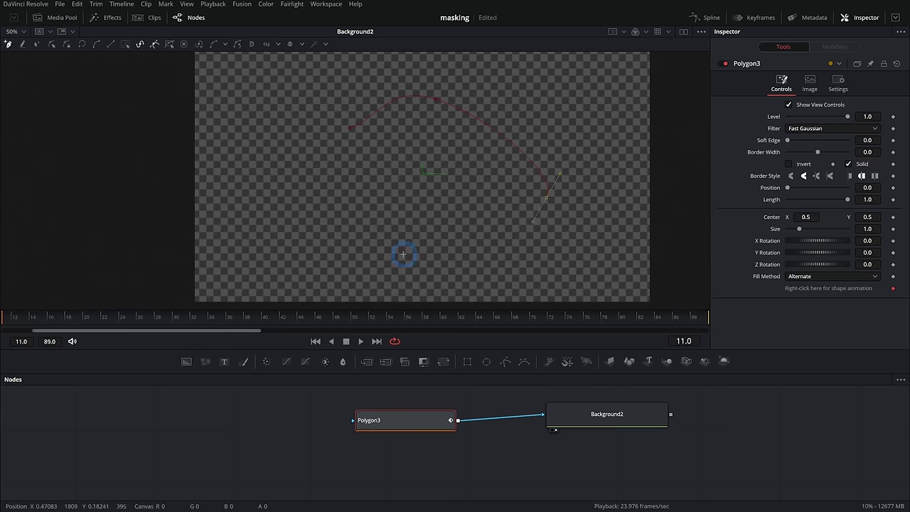
{"action": "left_click_drag", "start_coordinate": [350, 128], "coordinate": [380, 110]}
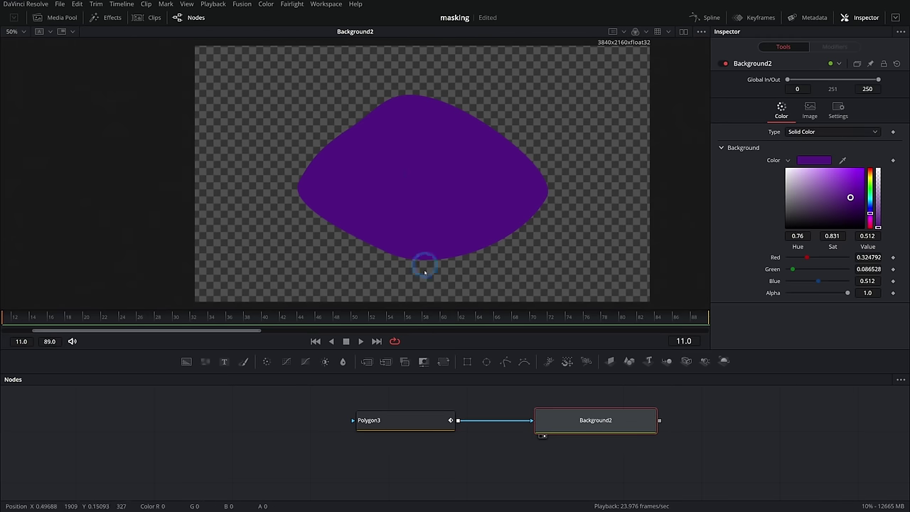
{"action": "left_click_drag", "start_coordinate": [425, 407], "coordinate": [629, 455]}
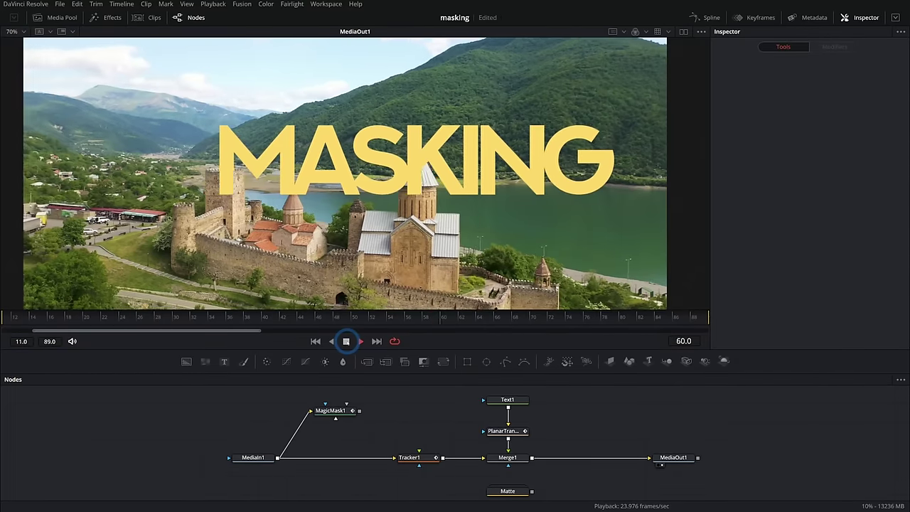
Step: Stop playback of the MASKING title composition, go to frame 23 and connect a Polygon mask to Merge1's mask input
{"action": "left_click", "coordinate": [347, 342]}
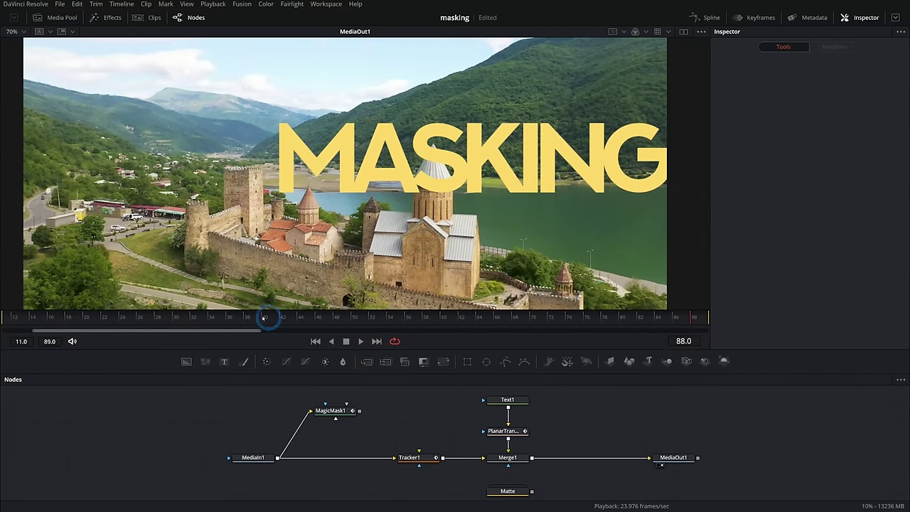
{"action": "left_click_drag", "start_coordinate": [263, 318], "coordinate": [192, 306]}
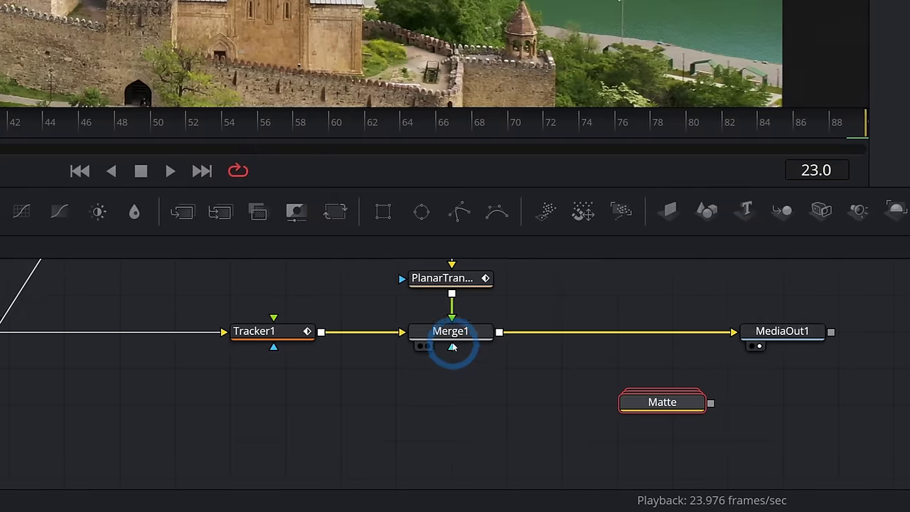
{"action": "left_click_drag", "start_coordinate": [460, 211], "coordinate": [440, 335]}
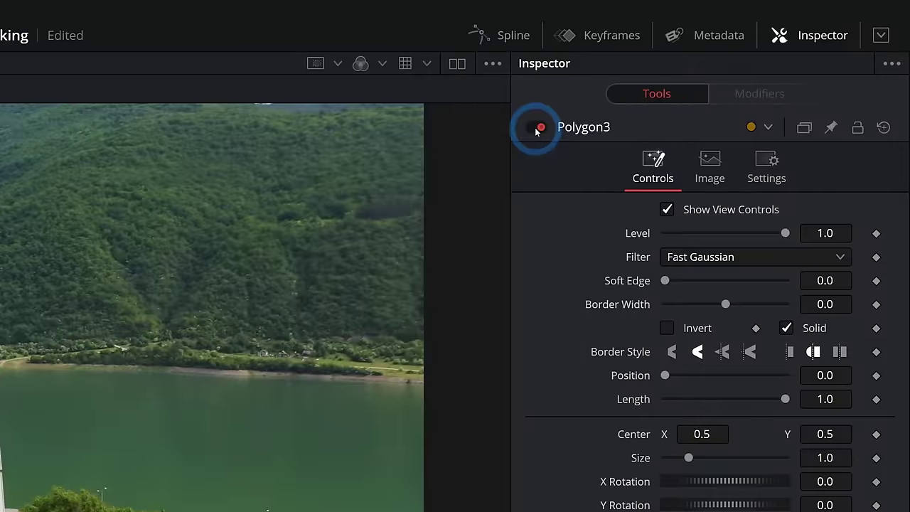
Step: Draw a rough polygon around the church tower's roof with the mask temporarily disabled, then discard the shape
{"action": "left_click", "coordinate": [538, 128]}
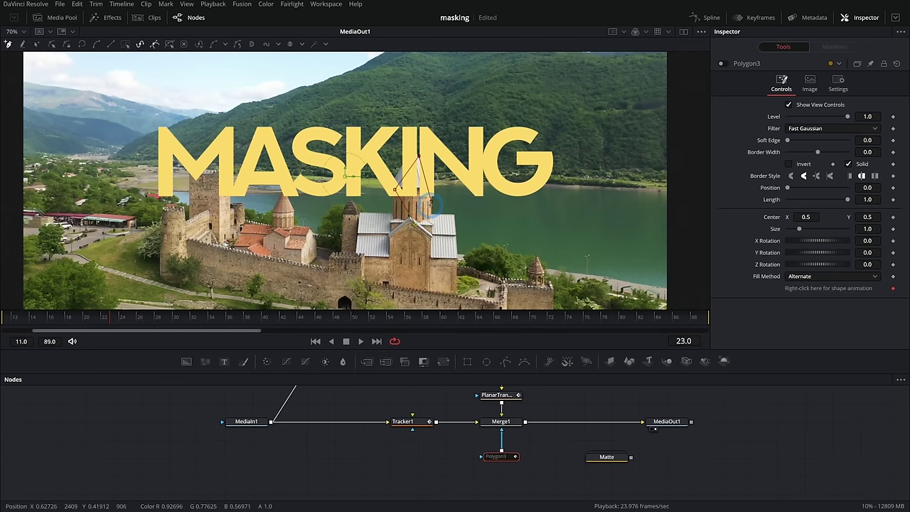
{"action": "left_click", "coordinate": [720, 63]}
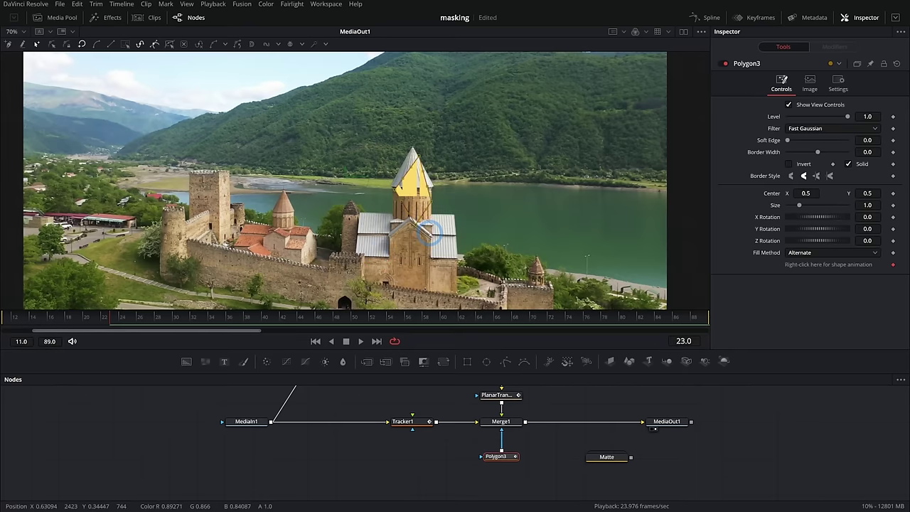
{"action": "key", "text": "Delete"}
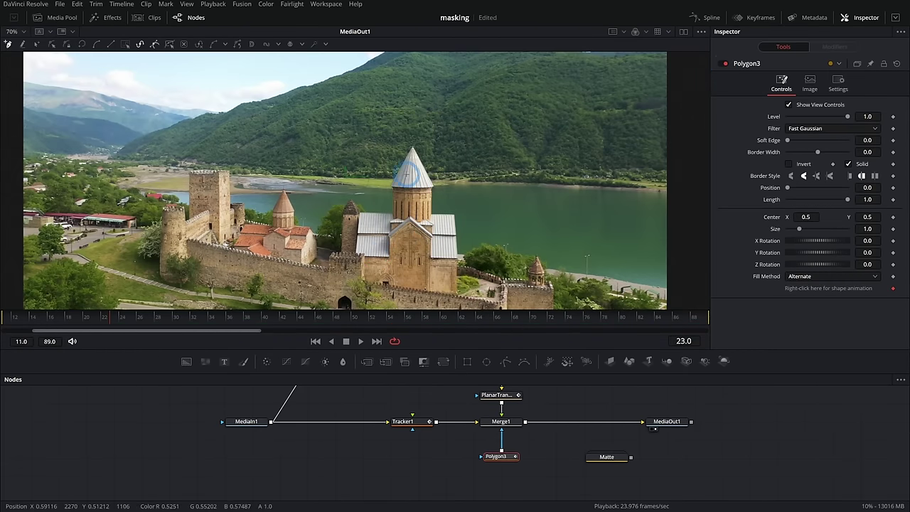
Step: Trace a closed polygon mask closely around the church tower, from the tip of its conical roof down both sides
{"action": "scroll", "coordinate": [409, 172], "scroll_direction": "up", "scroll_amount": 5}
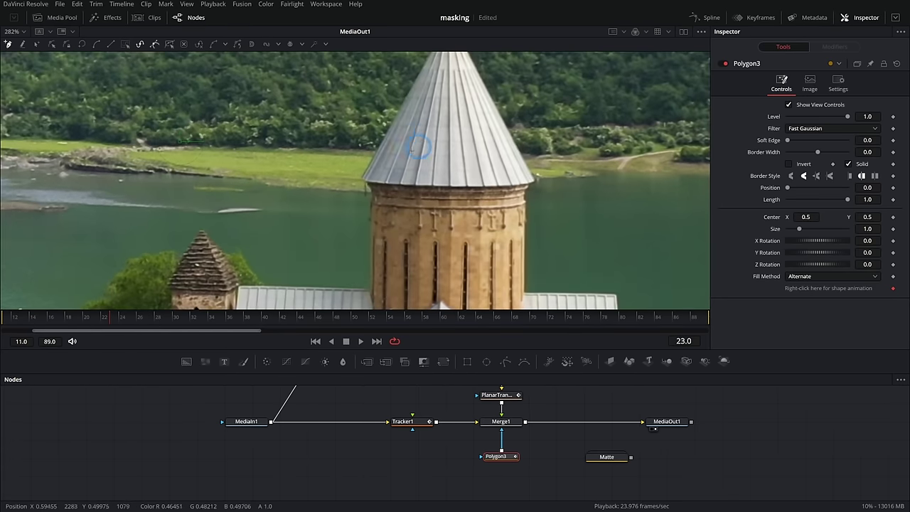
{"action": "scroll", "coordinate": [448, 114], "scroll_direction": "up", "scroll_amount": 2}
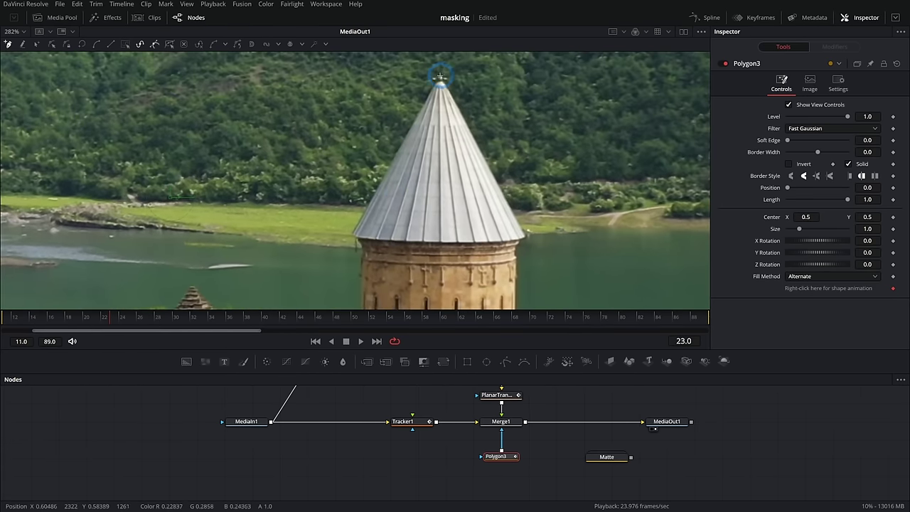
{"action": "left_click", "coordinate": [441, 77]}
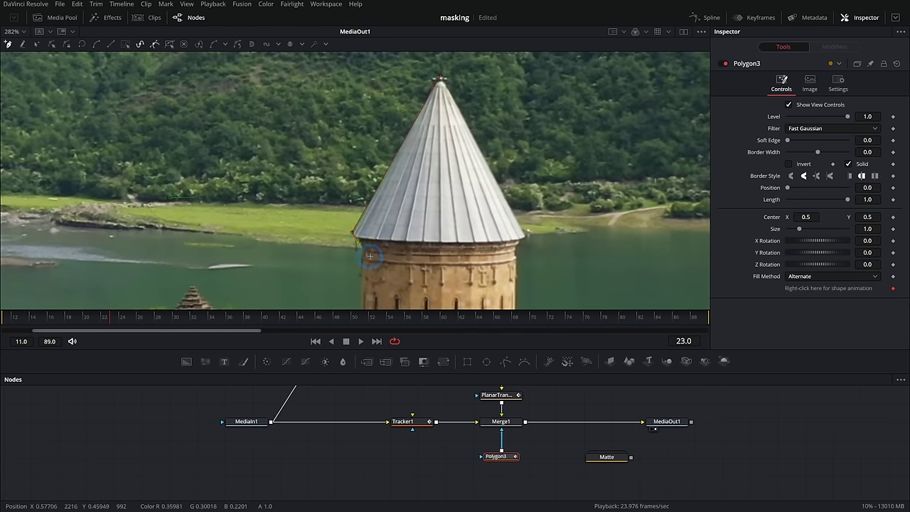
{"action": "scroll", "coordinate": [370, 256], "scroll_direction": "down", "scroll_amount": 4}
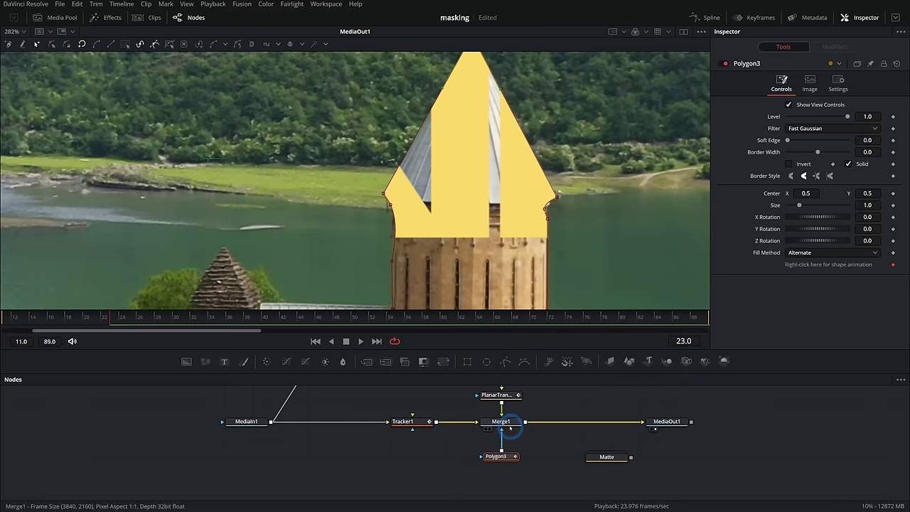
Step: Set Merge1 to apply its mask inverted so the title sits behind the church tower
{"action": "left_click", "coordinate": [506, 423]}
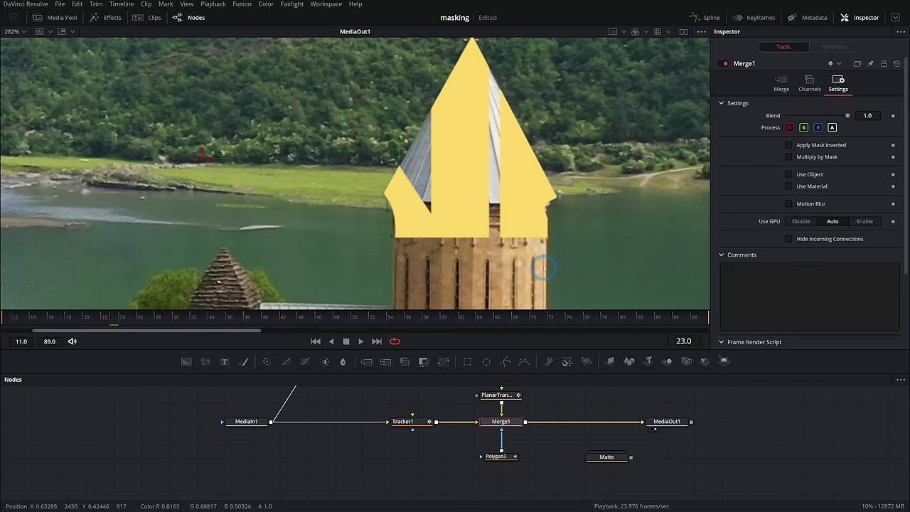
{"action": "scroll", "coordinate": [516, 228], "scroll_direction": "down", "scroll_amount": 2}
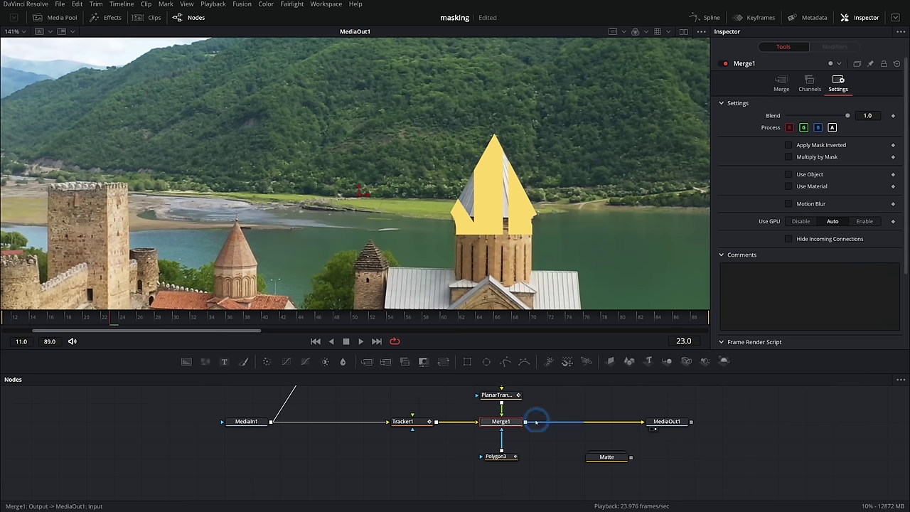
{"action": "left_click", "coordinate": [502, 437]}
{"action": "left_click_drag", "start_coordinate": [522, 457], "coordinate": [501, 428]}
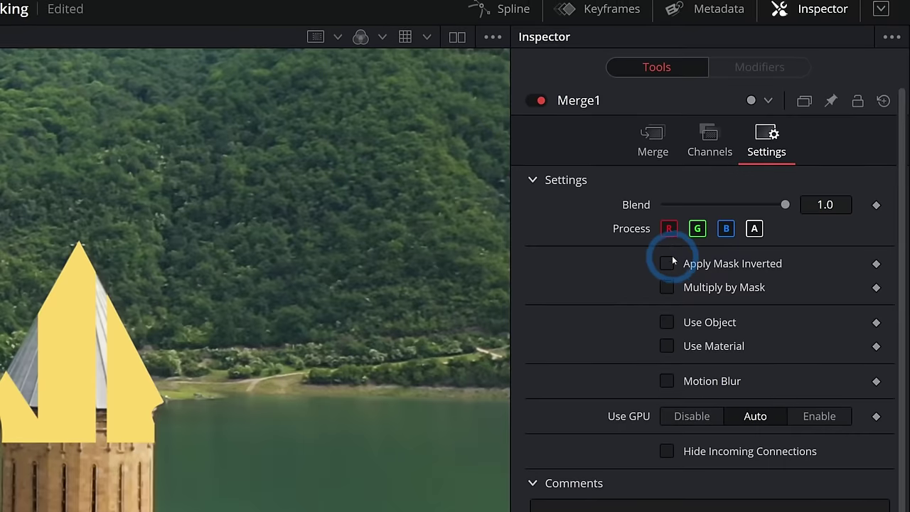
{"action": "left_click", "coordinate": [667, 290]}
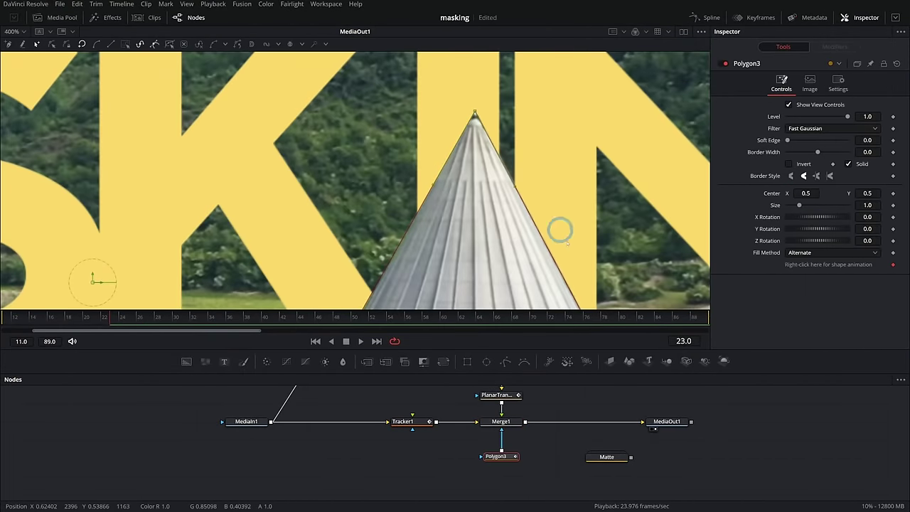
Step: Inspect the mask edges along the church tower, and check the wider MediaOut1 composite
{"action": "scroll", "coordinate": [561, 230], "scroll_direction": "down", "scroll_amount": 3}
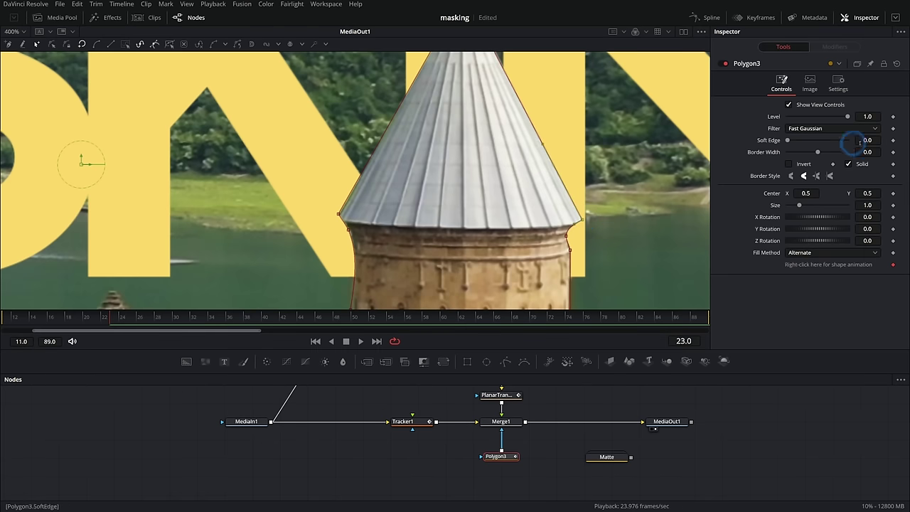
{"action": "left_click", "coordinate": [668, 422]}
{"action": "scroll", "coordinate": [538, 252], "scroll_direction": "down", "scroll_amount": 3}
{"action": "scroll", "coordinate": [548, 255], "scroll_direction": "down", "scroll_amount": 3}
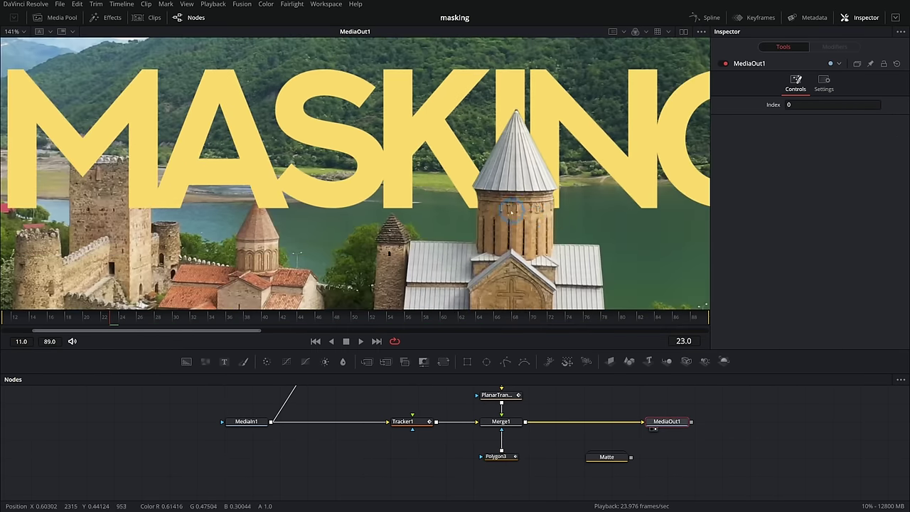
{"action": "scroll", "coordinate": [529, 227], "scroll_direction": "down", "scroll_amount": 1}
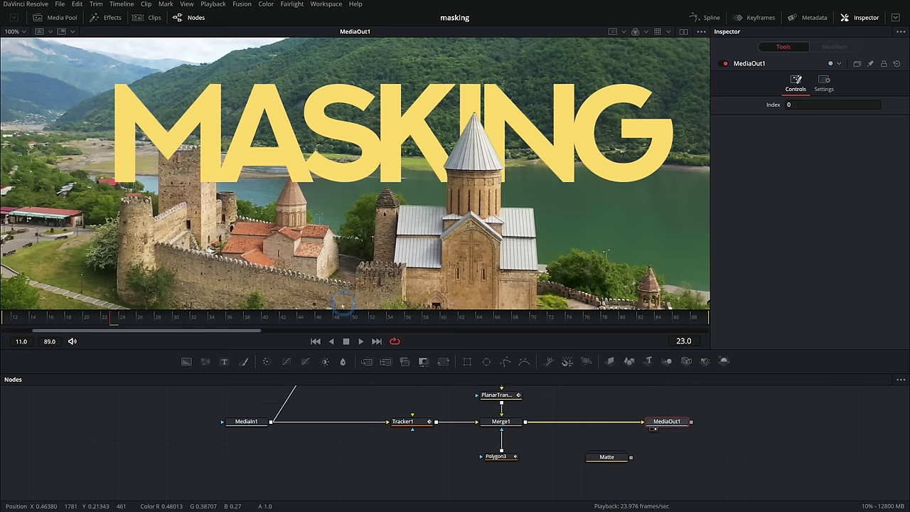
Step: Play and scrub the composite to frame 74, and examine how the mask lines up with the church tower
{"action": "left_click", "coordinate": [361, 341]}
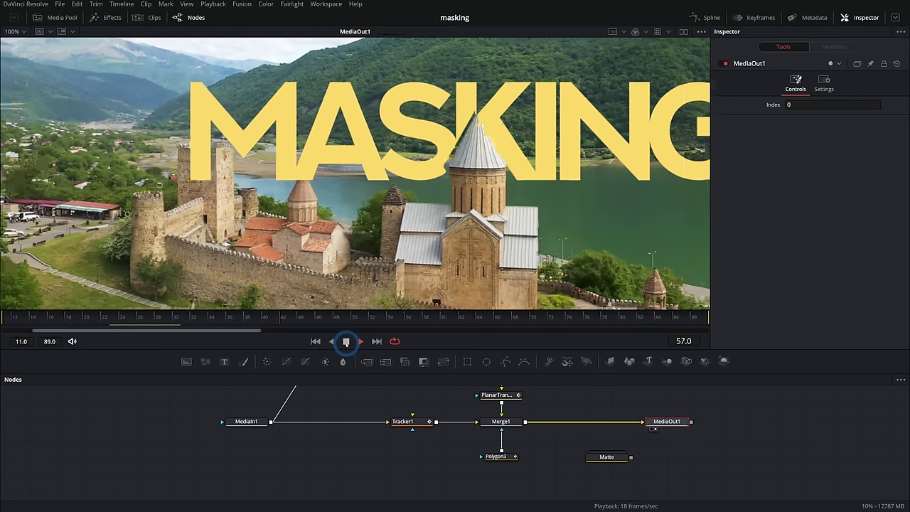
{"action": "left_click", "coordinate": [346, 342]}
{"action": "left_click_drag", "start_coordinate": [355, 315], "coordinate": [567, 316]}
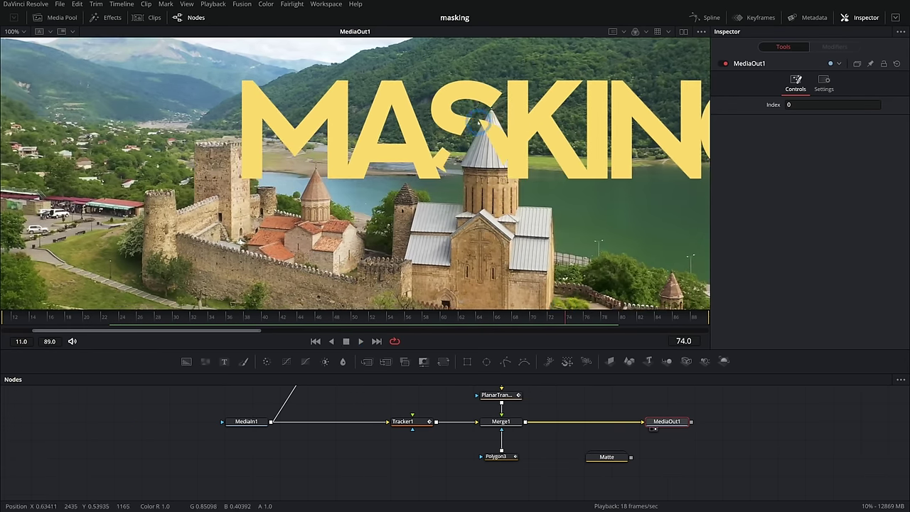
{"action": "scroll", "coordinate": [477, 130], "scroll_direction": "up", "scroll_amount": 3}
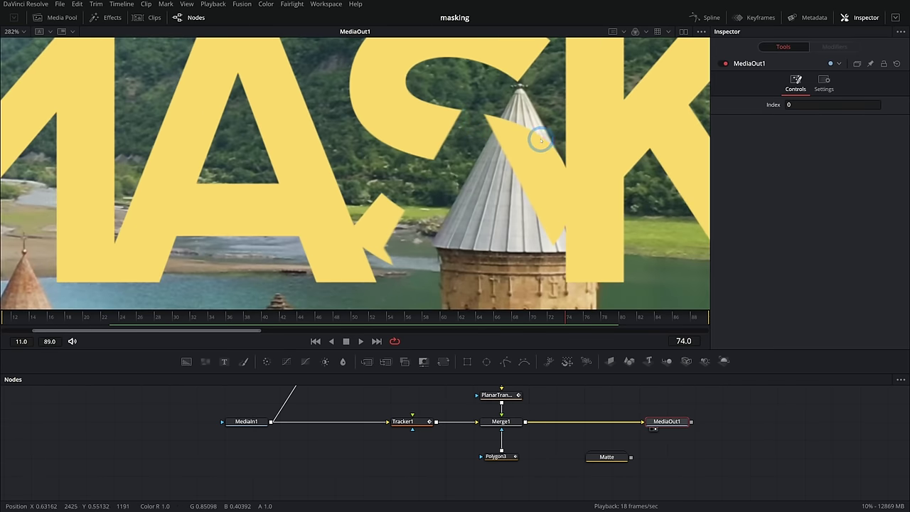
Step: Reshape the Polygon3 mask to fit the church tower at frames 49 and 39, checking the fit between those keyframes
{"action": "left_click_drag", "start_coordinate": [529, 318], "coordinate": [113, 317]}
{"action": "left_click", "coordinate": [496, 456]}
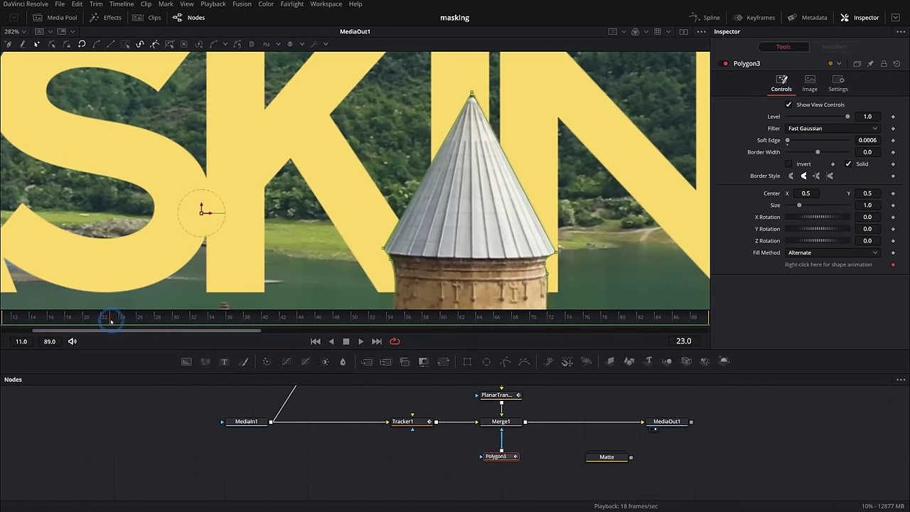
{"action": "left_click_drag", "start_coordinate": [111, 321], "coordinate": [348, 324]}
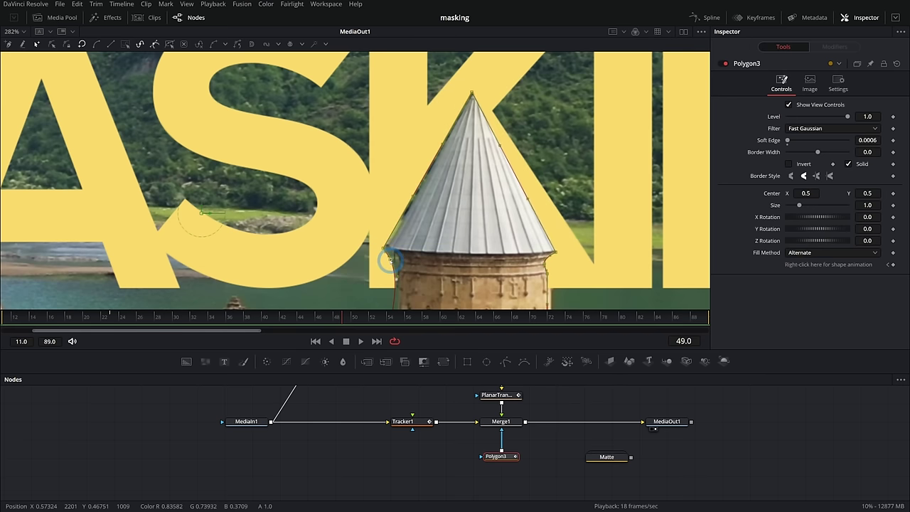
{"action": "scroll", "coordinate": [406, 249], "scroll_direction": "down", "scroll_amount": 3}
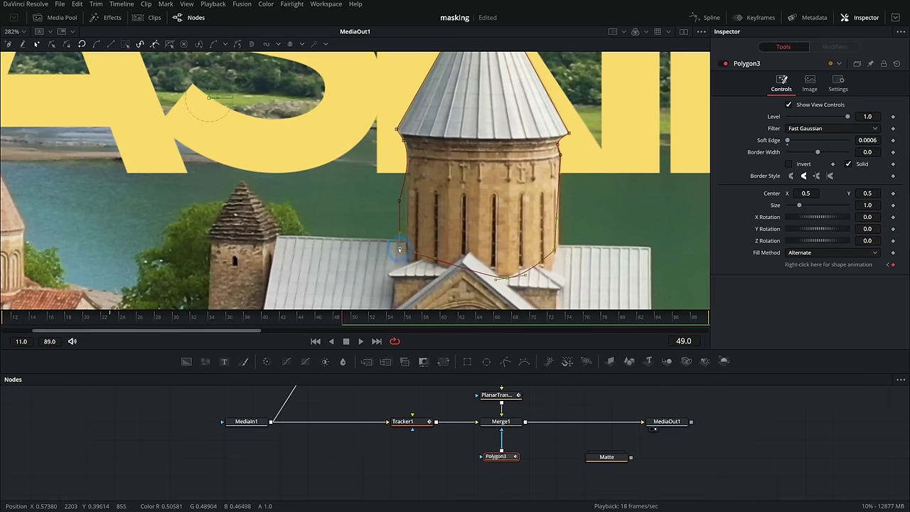
{"action": "scroll", "coordinate": [406, 257], "scroll_direction": "up", "scroll_amount": 2}
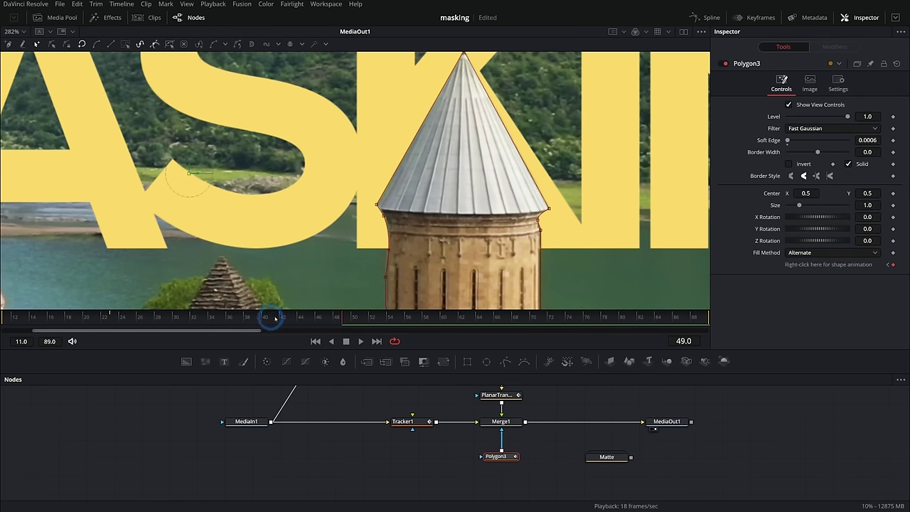
{"action": "mouse_move", "coordinate": [271, 317]}
{"action": "left_mouse_down"}
{"action": "mouse_move", "coordinate": [126, 319]}
{"action": "mouse_move", "coordinate": [301, 320]}
{"action": "mouse_move", "coordinate": [133, 319]}
{"action": "mouse_move", "coordinate": [254, 319]}
{"action": "left_mouse_up"}
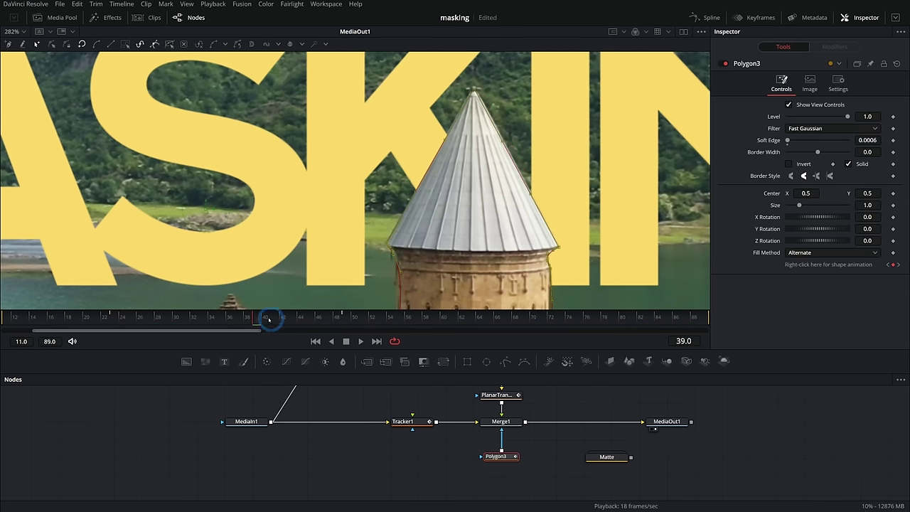
{"action": "left_click_drag", "start_coordinate": [269, 320], "coordinate": [336, 319]}
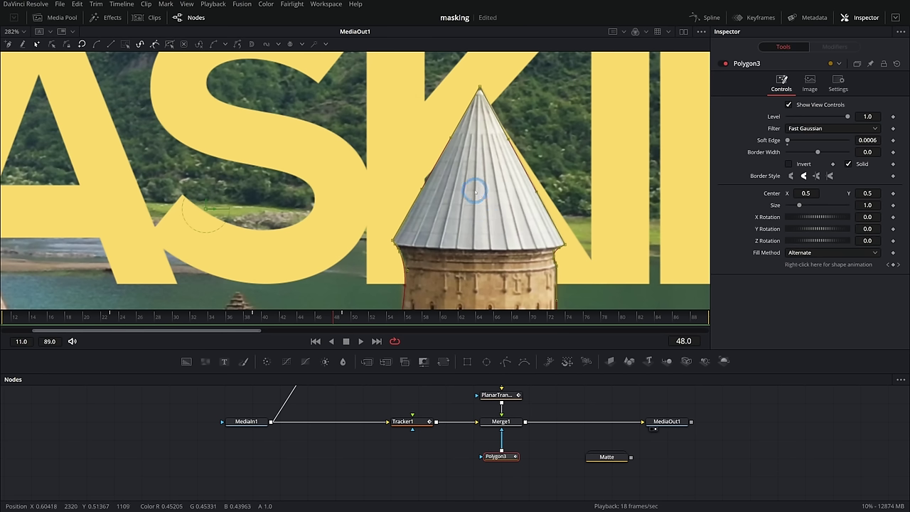
Step: Display MediaIn1 and fit the Polygon3 mask to the church tower's outline at frames 89 and 69
{"action": "scroll", "coordinate": [494, 204], "scroll_direction": "down", "scroll_amount": 3}
{"action": "left_click_drag", "start_coordinate": [499, 265], "coordinate": [498, 188]}
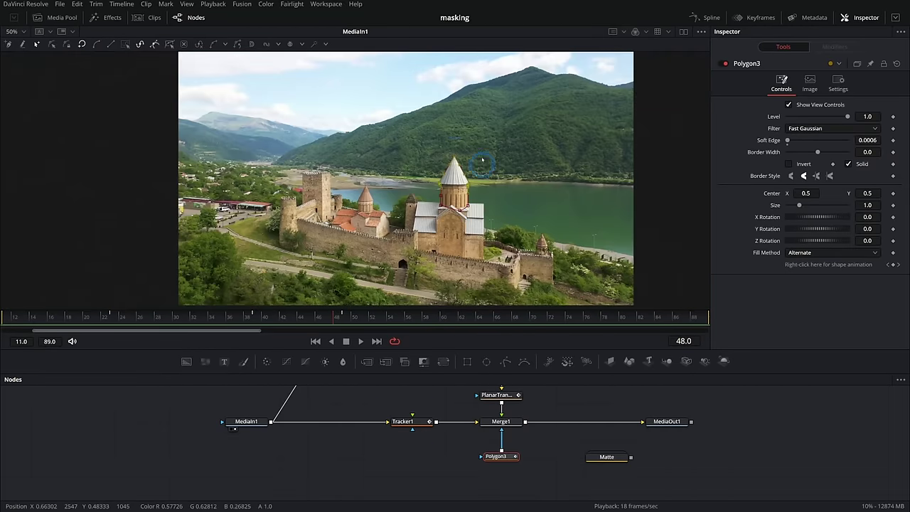
{"action": "scroll", "coordinate": [484, 202], "scroll_direction": "up", "scroll_amount": 4}
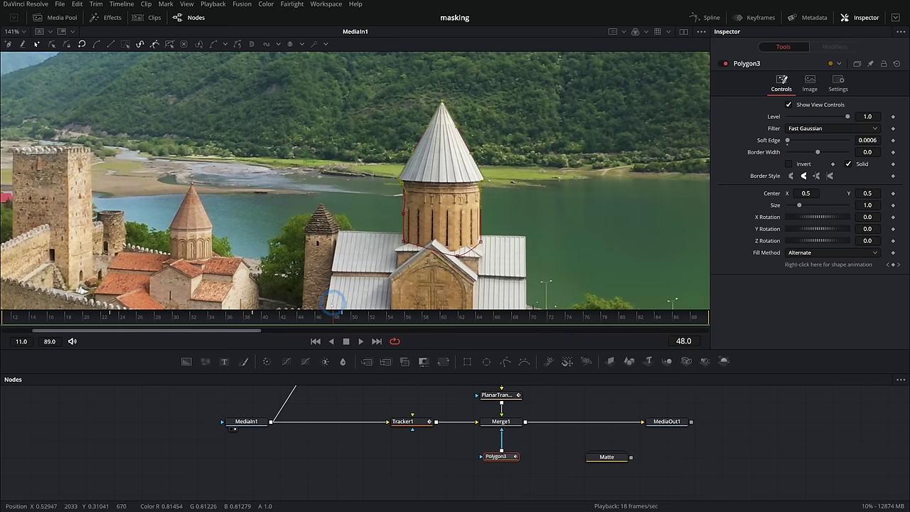
{"action": "left_click_drag", "start_coordinate": [335, 301], "coordinate": [745, 317]}
{"action": "scroll", "coordinate": [428, 64], "scroll_direction": "up", "scroll_amount": 1}
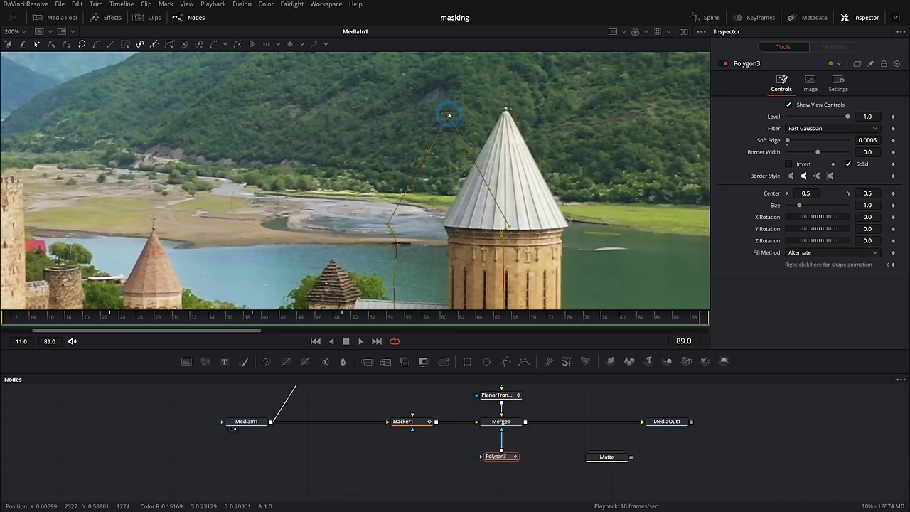
{"action": "left_click_drag", "start_coordinate": [448, 116], "coordinate": [506, 109]}
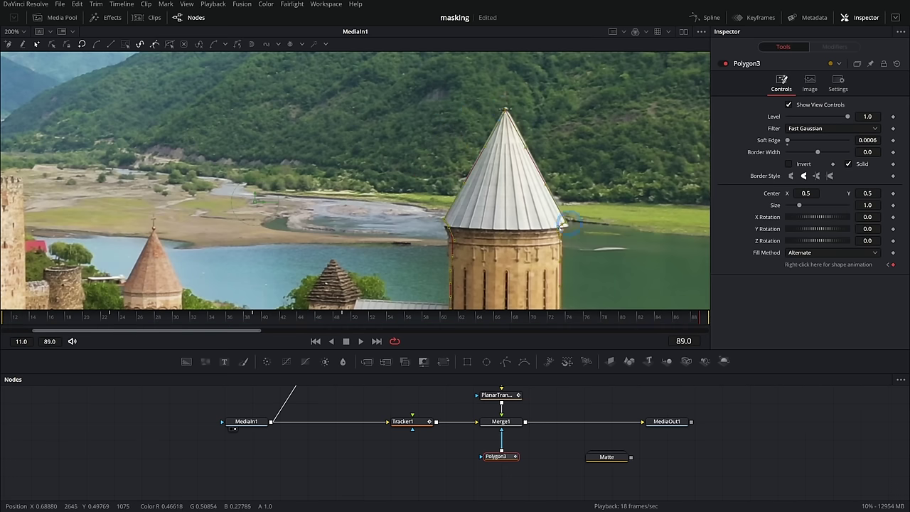
{"action": "left_click_drag", "start_coordinate": [447, 220], "coordinate": [444, 223]}
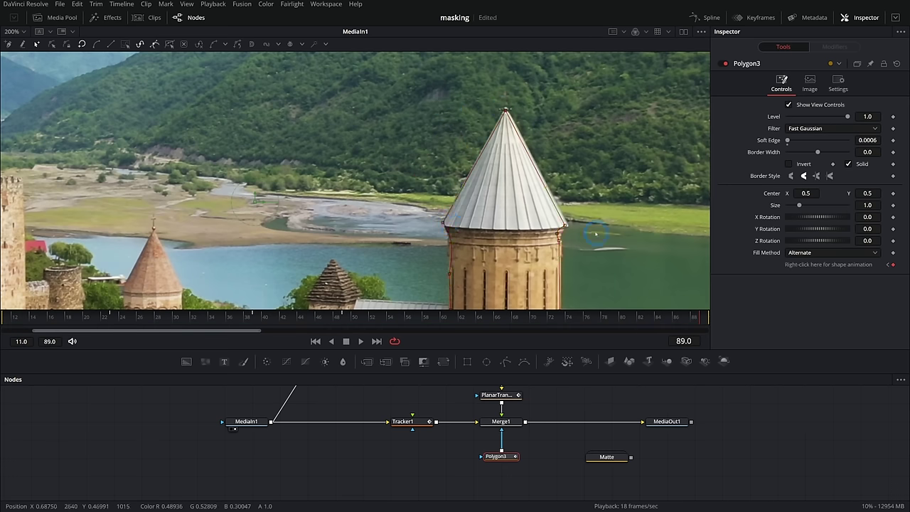
{"action": "left_click_drag", "start_coordinate": [565, 225], "coordinate": [569, 226]}
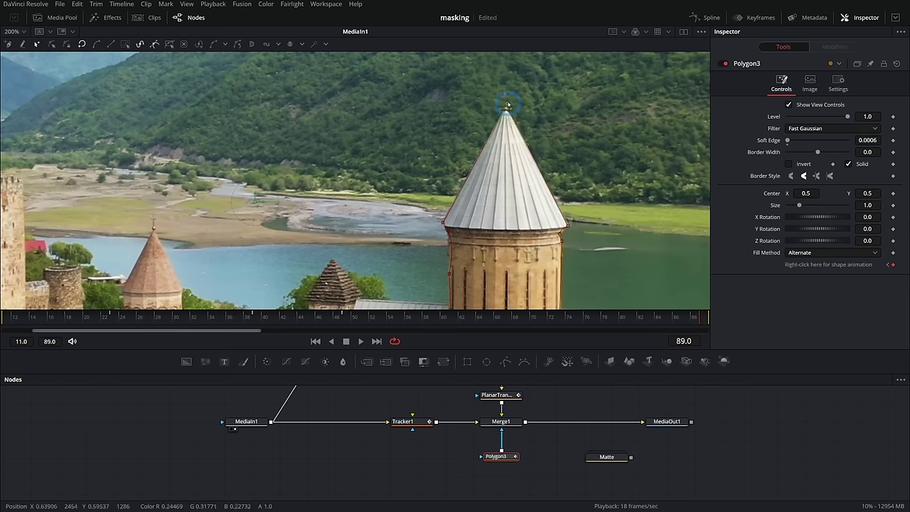
{"action": "scroll", "coordinate": [537, 158], "scroll_direction": "down", "scroll_amount": 3}
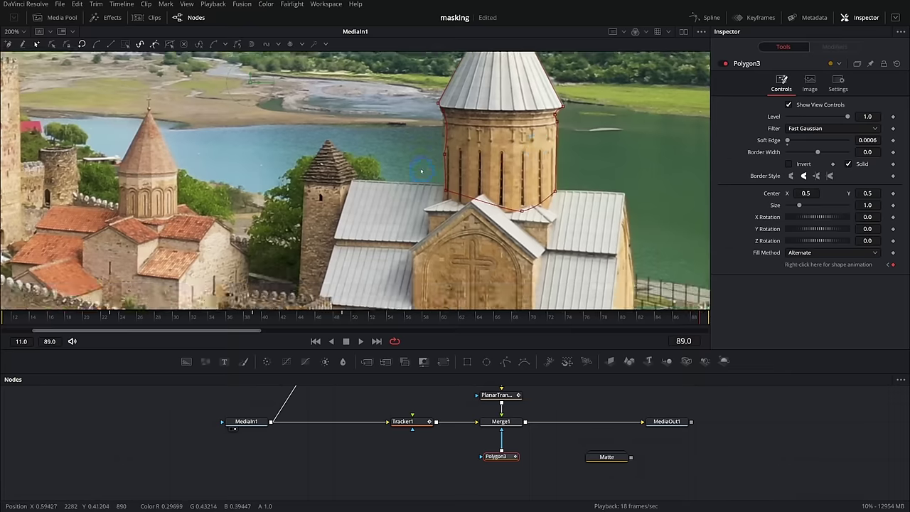
{"action": "scroll", "coordinate": [522, 210], "scroll_direction": "up", "scroll_amount": 2}
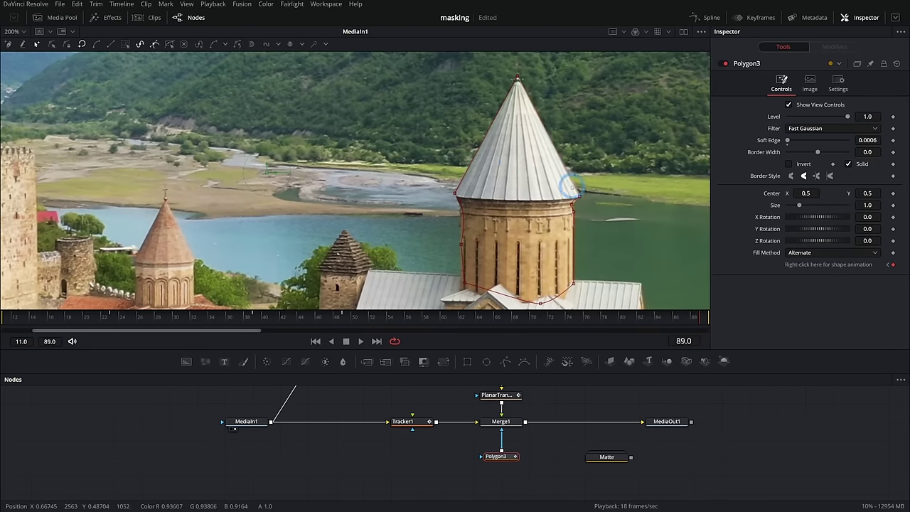
{"action": "left_click", "coordinate": [603, 318]}
{"action": "left_click_drag", "start_coordinate": [603, 320], "coordinate": [530, 323]}
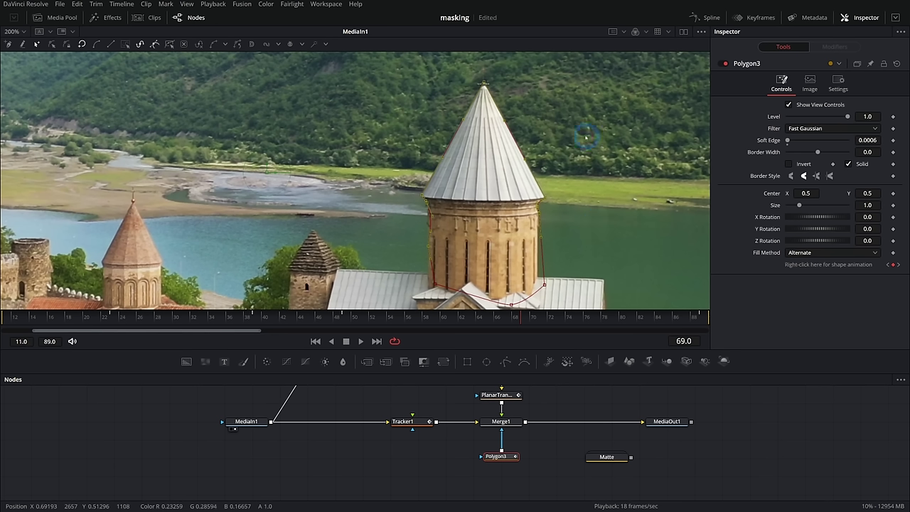
Step: Detach Polygon3 from Merge1 and connect the Matte node as its mask instead
{"action": "left_click_drag", "start_coordinate": [511, 463], "coordinate": [443, 487]}
{"action": "left_click_drag", "start_coordinate": [501, 431], "coordinate": [489, 479]}
{"action": "left_click_drag", "start_coordinate": [594, 460], "coordinate": [503, 425]}
Step: Display MediaOut1 and play the clip to review the title behind the church tower with the Matte applied
{"action": "key", "text": "2"}
{"action": "left_click_drag", "start_coordinate": [271, 323], "coordinate": [647, 317]}
{"action": "key", "text": "ctrl+1"}
{"action": "left_click", "coordinate": [360, 342]}
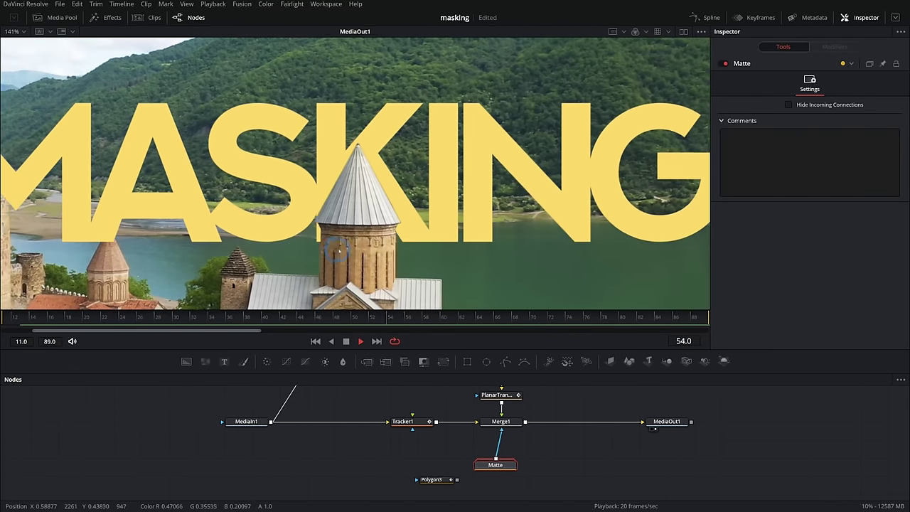
{"action": "left_click", "coordinate": [345, 341]}
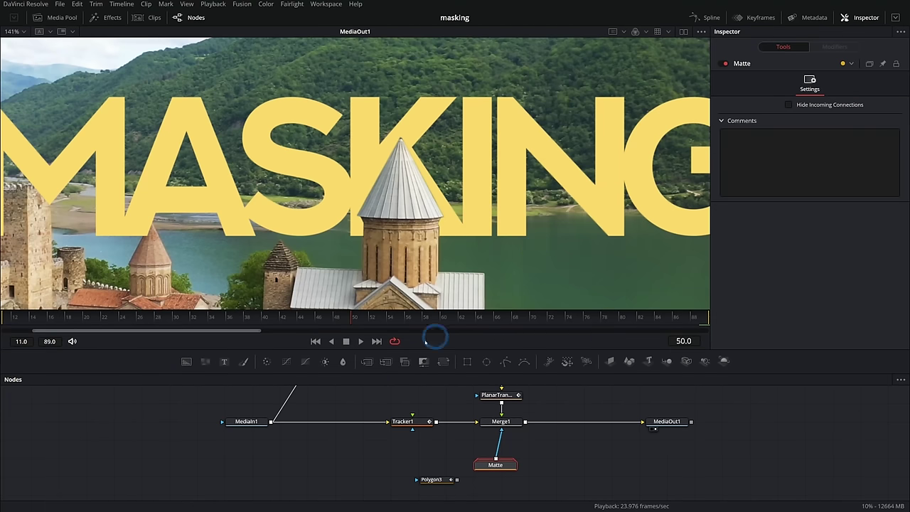
Step: Add a second Magic Mask node fed by MediaIn1's image output and display it
{"action": "left_click_drag", "start_coordinate": [350, 395], "coordinate": [380, 459]}
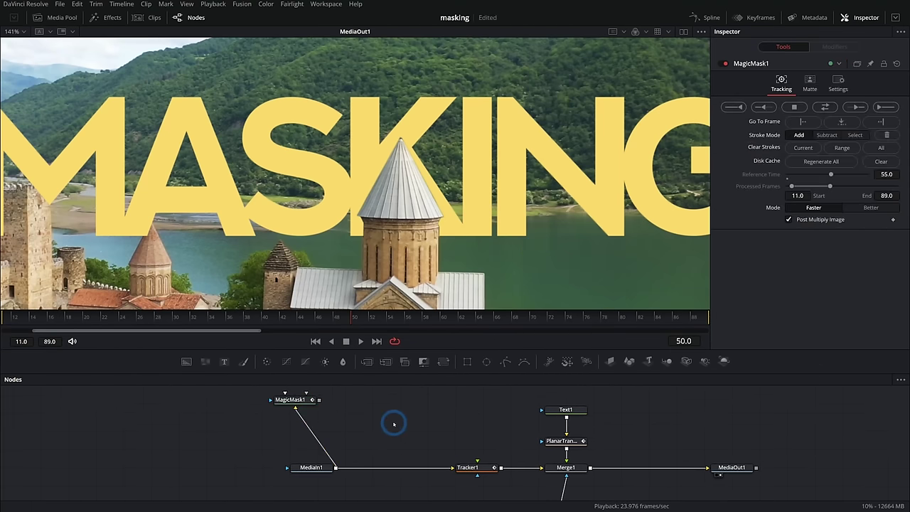
{"action": "key", "text": "shift+space"}
{"action": "type", "text": "magicma"}
{"action": "key", "text": "Return"}
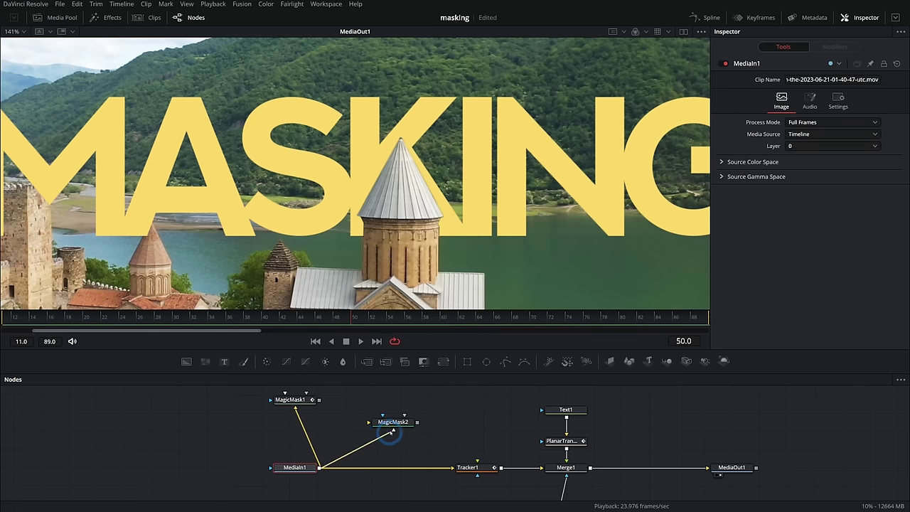
{"action": "left_click_drag", "start_coordinate": [393, 424], "coordinate": [487, 228]}
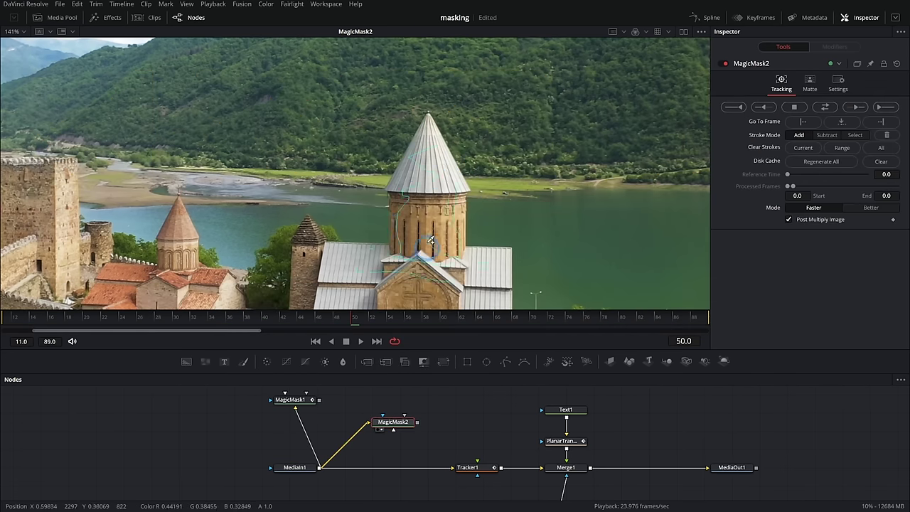
Step: Isolate the church with Magic Mask strokes over its tower and roofs at frame 50, and track the mask in both directions
{"action": "scroll", "coordinate": [431, 184], "scroll_direction": "up", "scroll_amount": 2}
{"action": "scroll", "coordinate": [503, 214], "scroll_direction": "down", "scroll_amount": 1}
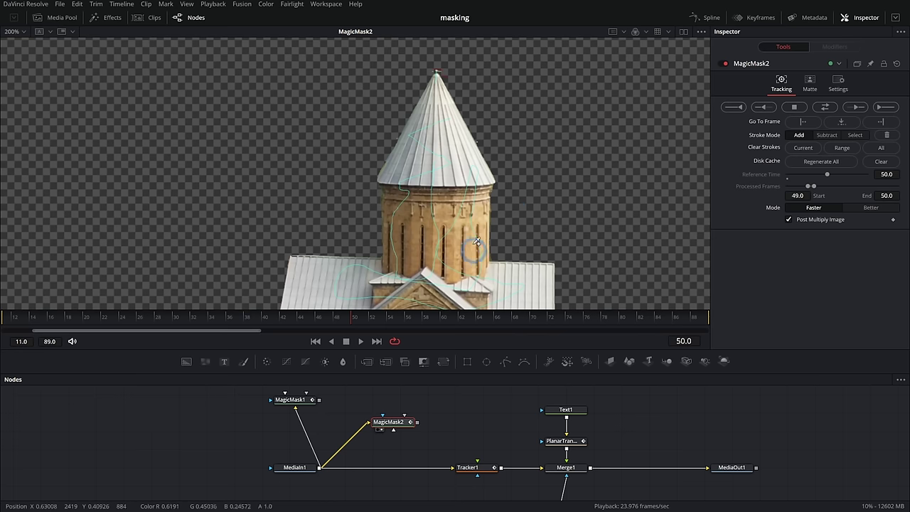
{"action": "left_click_drag", "start_coordinate": [514, 244], "coordinate": [500, 231]}
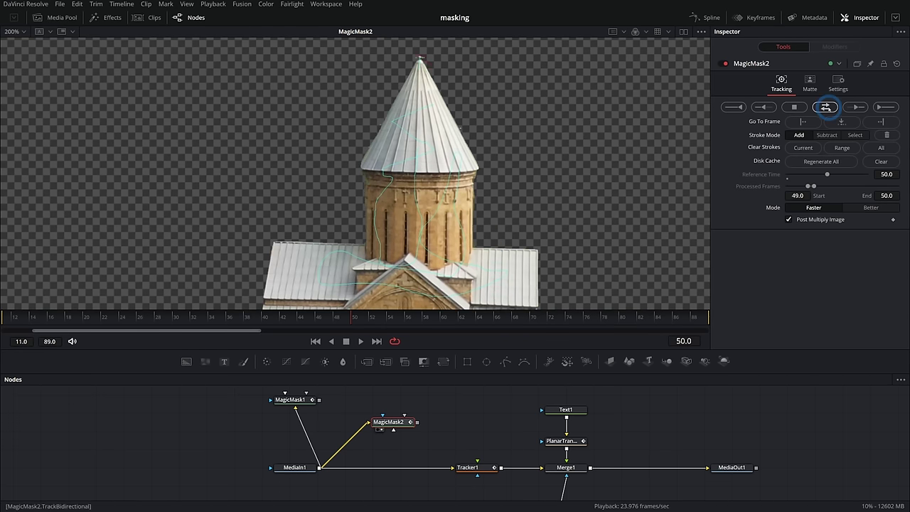
{"action": "left_click", "coordinate": [826, 106]}
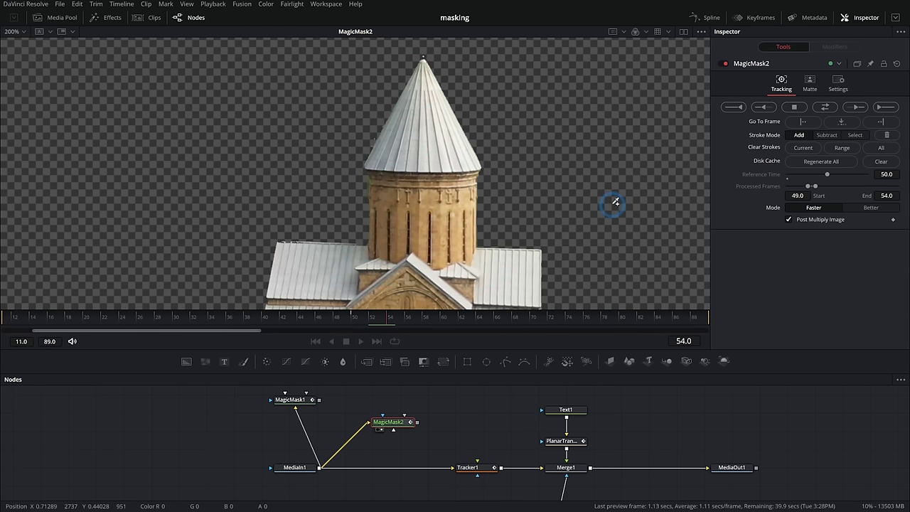
Step: Scrub through the tracked Magic Mask and examine the tower's roof edges up close around frames 76 to 78
{"action": "left_click_drag", "start_coordinate": [405, 315], "coordinate": [603, 296]}
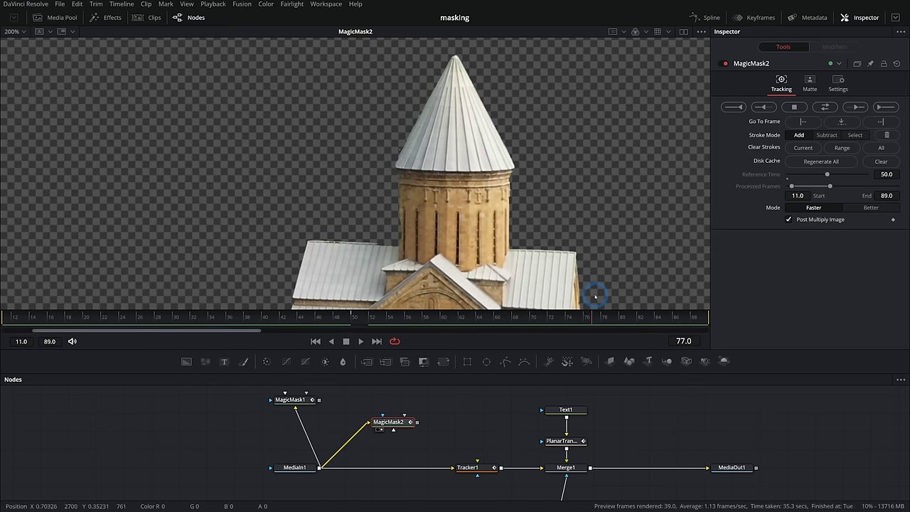
{"action": "scroll", "coordinate": [403, 164], "scroll_direction": "up", "scroll_amount": 5}
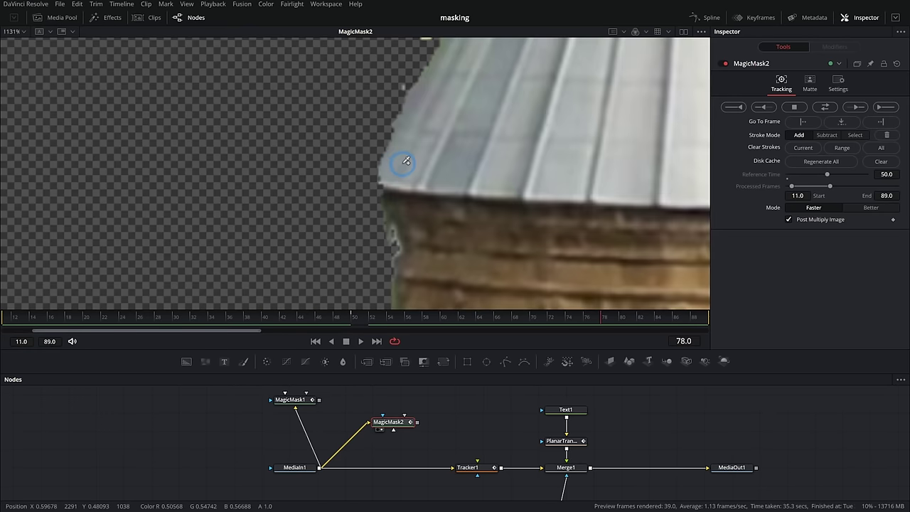
{"action": "left_click_drag", "start_coordinate": [424, 50], "coordinate": [467, 175]}
{"action": "left_click_drag", "start_coordinate": [371, 305], "coordinate": [585, 309]}
{"action": "scroll", "coordinate": [422, 208], "scroll_direction": "down", "scroll_amount": 5}
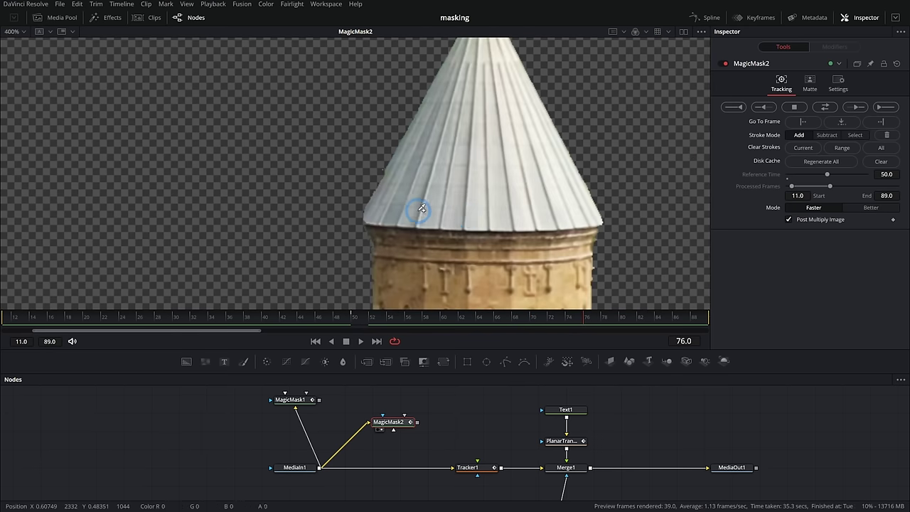
{"action": "left_click_drag", "start_coordinate": [492, 220], "coordinate": [426, 221]}
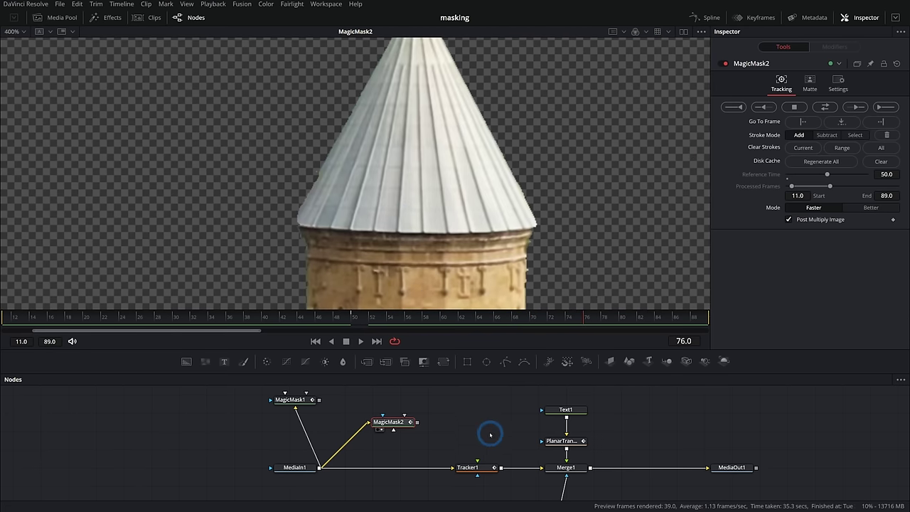
Step: Connect MagicMask2 to Merge1's mask input in place of the Matte, and display MediaOut1
{"action": "left_click_drag", "start_coordinate": [490, 435], "coordinate": [421, 418]}
{"action": "left_click_drag", "start_coordinate": [348, 406], "coordinate": [491, 449]}
{"action": "left_click", "coordinate": [659, 452]}
{"action": "left_click_drag", "start_coordinate": [659, 450], "coordinate": [545, 209]}
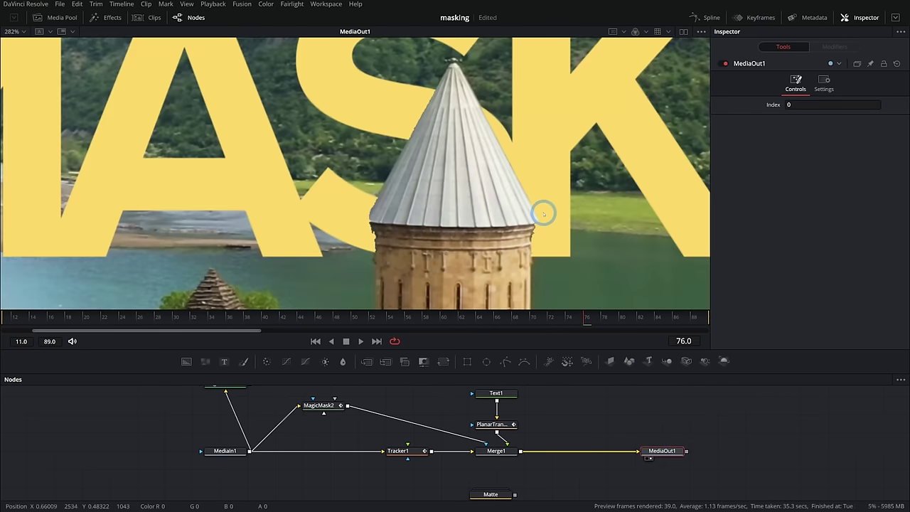
Step: Soften MagicMask2's matte edges around the tower with Blur 0.24 and Erode/Dilate 0.00021
{"action": "scroll", "coordinate": [546, 213], "scroll_direction": "down", "scroll_amount": 2}
{"action": "left_click", "coordinate": [319, 405]}
{"action": "left_click", "coordinate": [810, 84]}
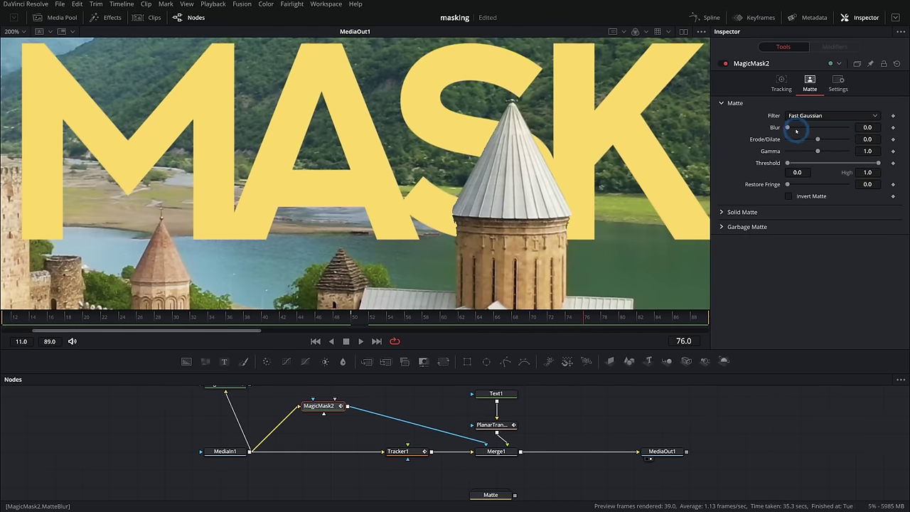
{"action": "scroll", "coordinate": [488, 193], "scroll_direction": "up", "scroll_amount": 5}
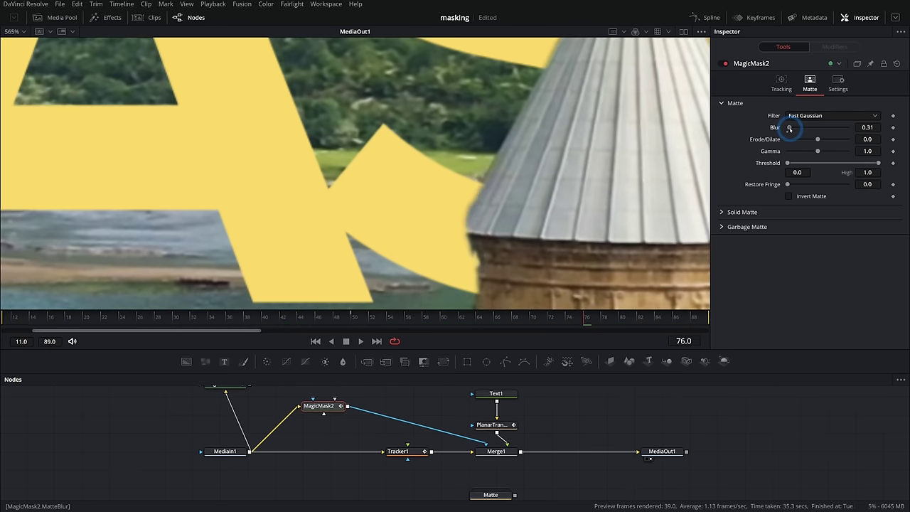
{"action": "left_click_drag", "start_coordinate": [789, 128], "coordinate": [788, 128]}
{"action": "left_click", "coordinate": [819, 140]}
{"action": "scroll", "coordinate": [530, 224], "scroll_direction": "down", "scroll_amount": 4}
Step: Play the composite and scrub back to frame 34 to check the refined mask around the church tower
{"action": "key", "text": "space"}
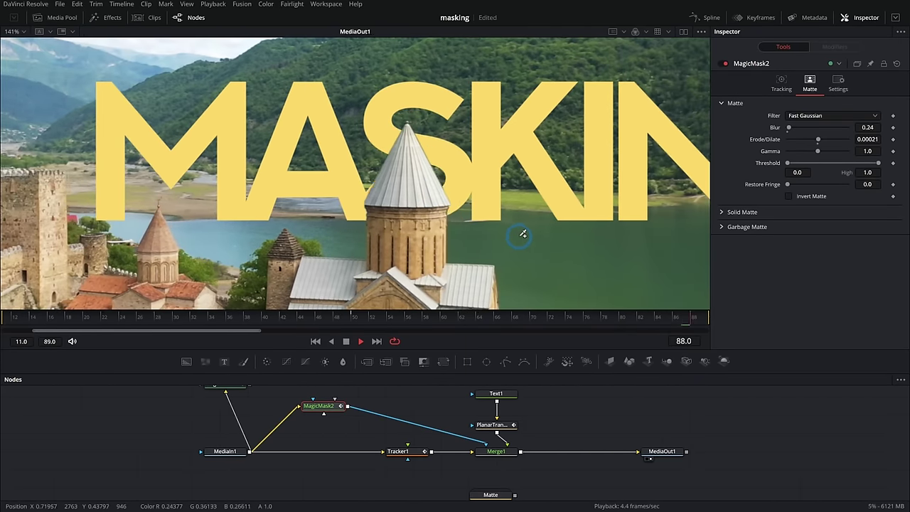
{"action": "left_click", "coordinate": [351, 341]}
{"action": "left_click_drag", "start_coordinate": [260, 318], "coordinate": [211, 318]}
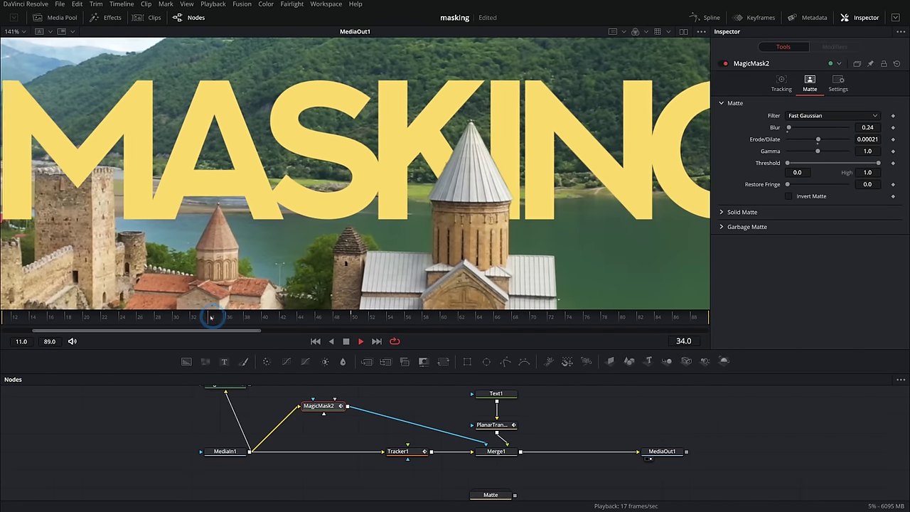
Step: Play the composite and scrub between frames 36 and 45 to examine the church tower's roof edges against the text up close
{"action": "left_click", "coordinate": [360, 341]}
{"action": "left_click_drag", "start_coordinate": [278, 319], "coordinate": [229, 320]}
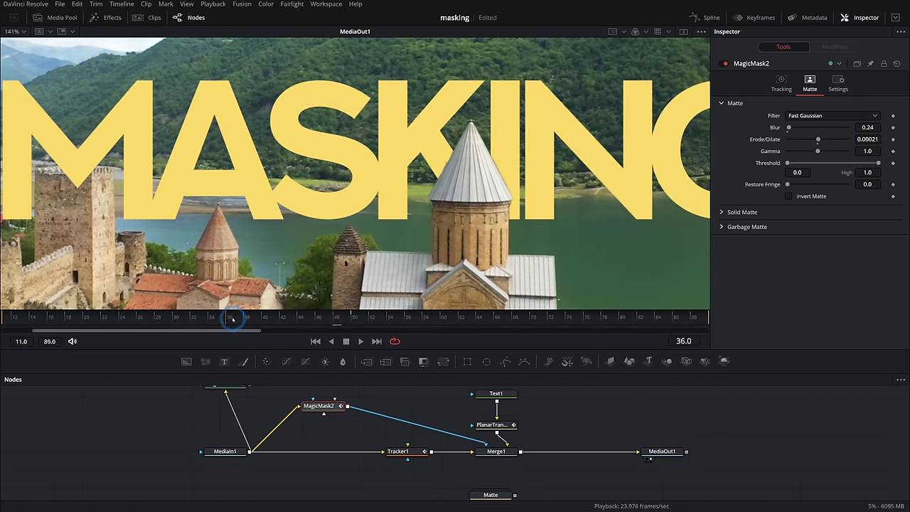
{"action": "scroll", "coordinate": [447, 104], "scroll_direction": "up", "scroll_amount": 6}
{"action": "scroll", "coordinate": [455, 106], "scroll_direction": "down", "scroll_amount": 3}
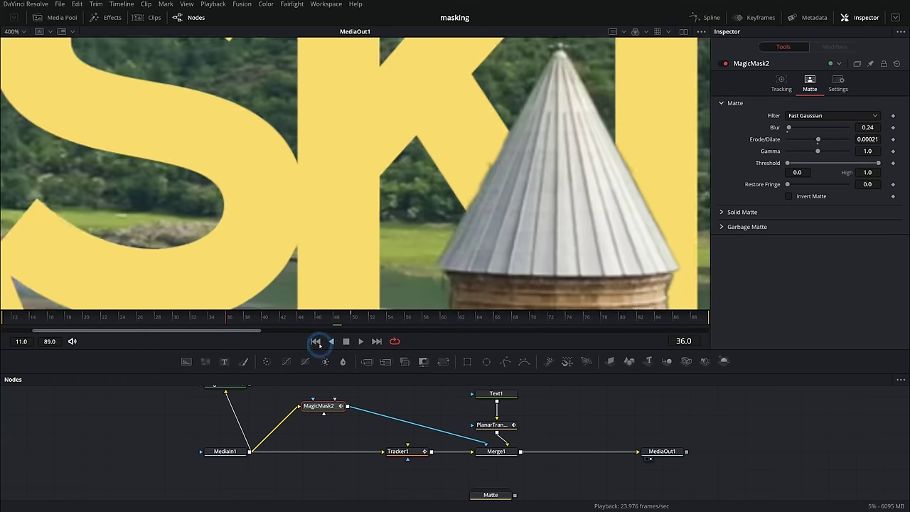
{"action": "left_click_drag", "start_coordinate": [127, 321], "coordinate": [314, 323]}
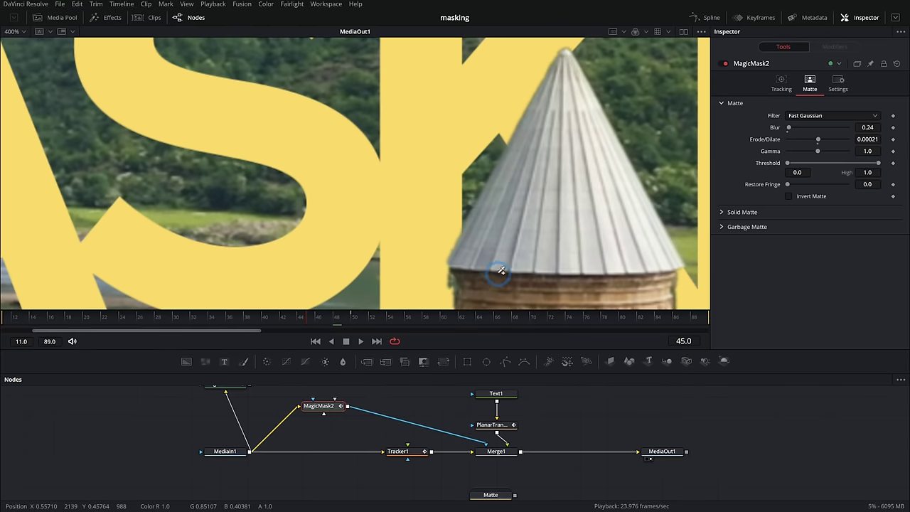
{"action": "mouse_move", "coordinate": [313, 321]}
{"action": "left_mouse_down"}
{"action": "mouse_move", "coordinate": [254, 320]}
{"action": "mouse_move", "coordinate": [347, 322]}
{"action": "mouse_move", "coordinate": [179, 320]}
{"action": "mouse_move", "coordinate": [298, 321]}
{"action": "left_mouse_up"}
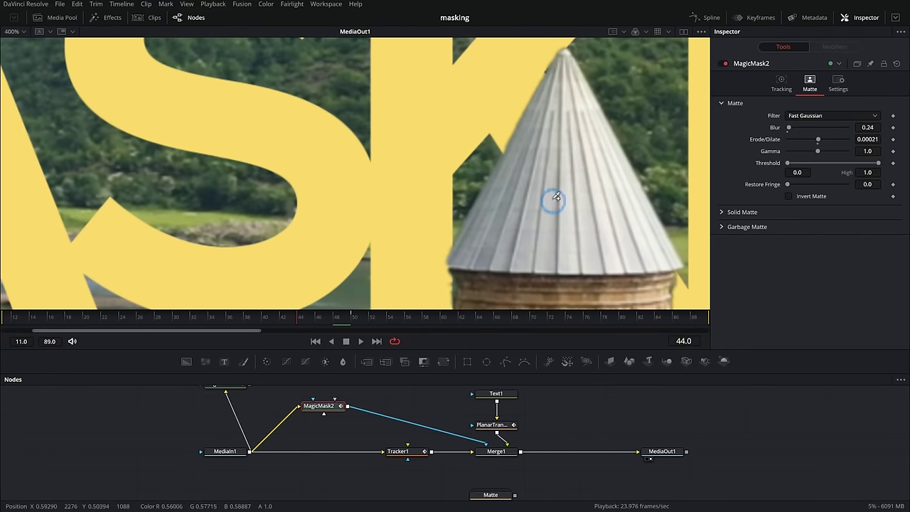
{"action": "scroll", "coordinate": [556, 197], "scroll_direction": "down", "scroll_amount": 5}
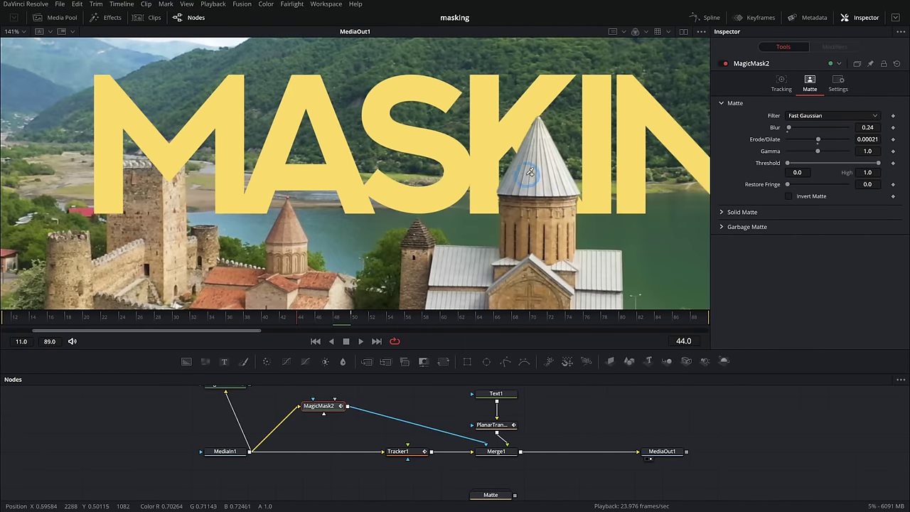
Step: Connect MagicMask1 to Merge1's mask input in place of MagicMask2 and play the composite from frame 12 to 52
{"action": "left_click_drag", "start_coordinate": [251, 386], "coordinate": [502, 467]}
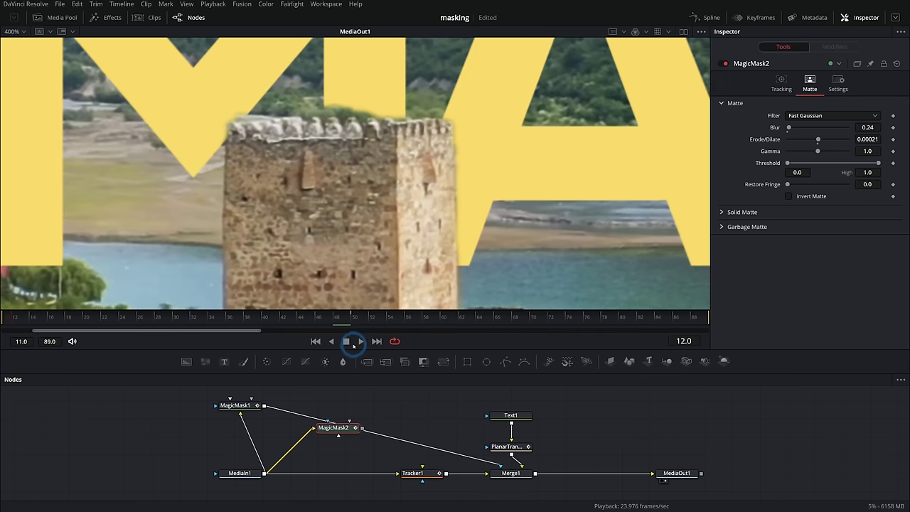
{"action": "left_click", "coordinate": [359, 341]}
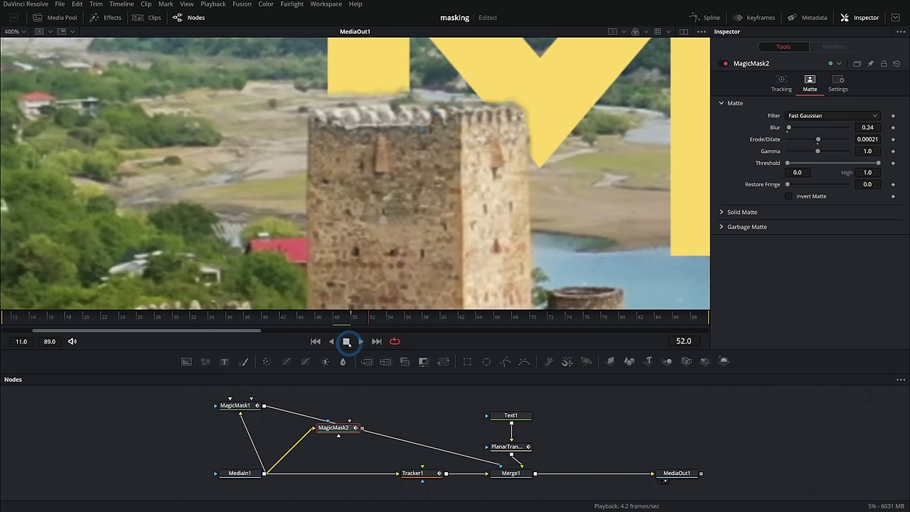
{"action": "left_click", "coordinate": [346, 341]}
{"action": "scroll", "coordinate": [501, 200], "scroll_direction": "down", "scroll_amount": 6}
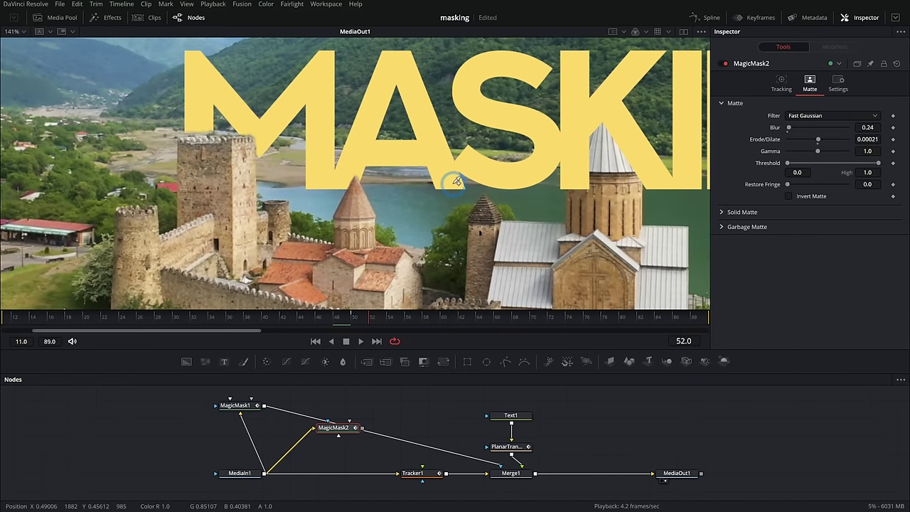
{"action": "left_click_drag", "start_coordinate": [457, 181], "coordinate": [424, 200]}
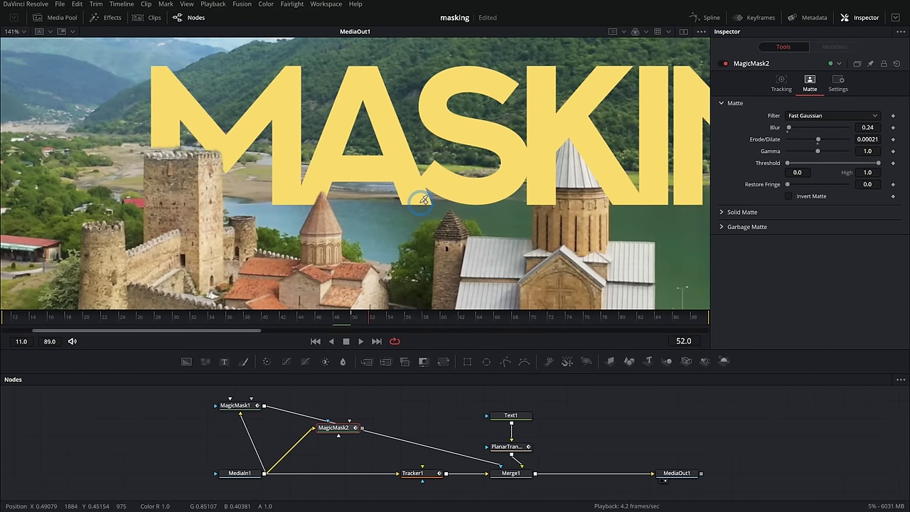
Step: Examine the matte edge along the stone tower's battlements up close at frame 52 and scrub back to frame 39
{"action": "scroll", "coordinate": [151, 139], "scroll_direction": "up", "scroll_amount": 5}
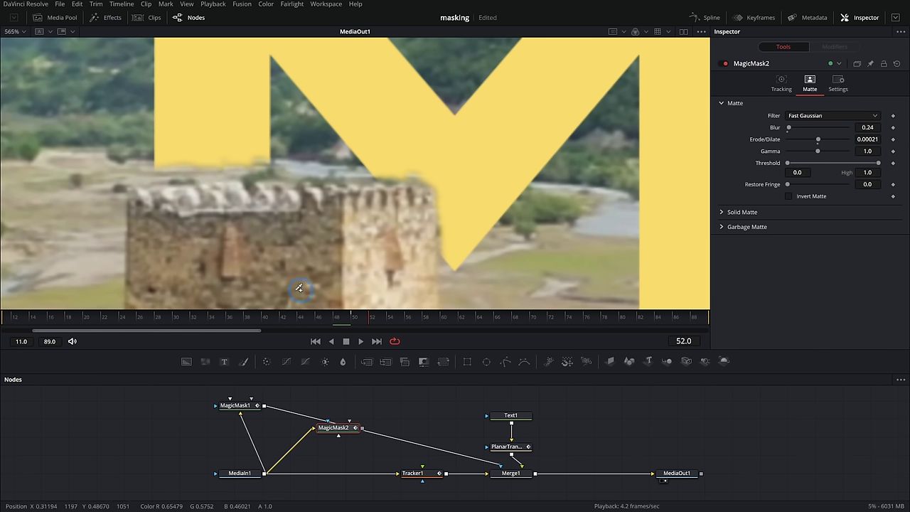
{"action": "left_click_drag", "start_coordinate": [296, 317], "coordinate": [256, 318]}
{"action": "scroll", "coordinate": [465, 252], "scroll_direction": "down", "scroll_amount": 1}
{"action": "scroll", "coordinate": [179, 216], "scroll_direction": "down", "scroll_amount": 3}
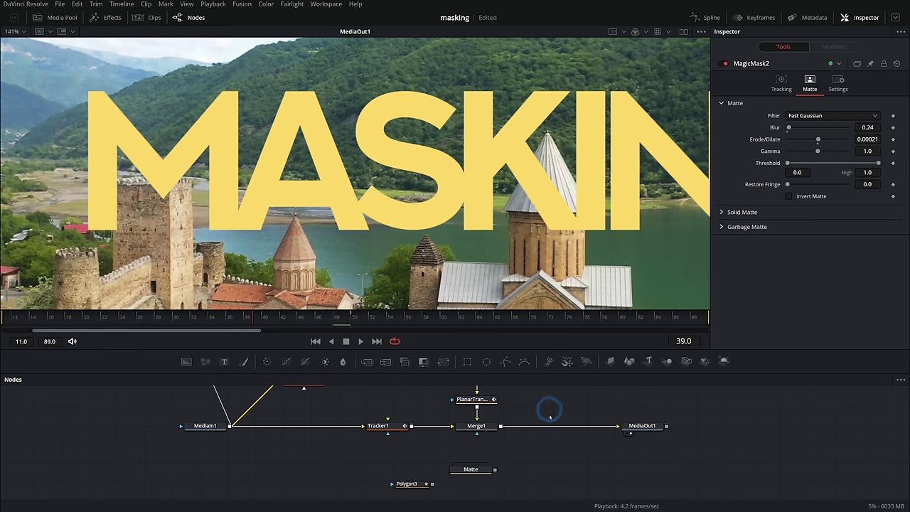
Step: Connect the Matte group back to Merge1's mask input and scrub back from frame 43 to inspect the church roof edges
{"action": "scroll", "coordinate": [566, 185], "scroll_direction": "up", "scroll_amount": 2}
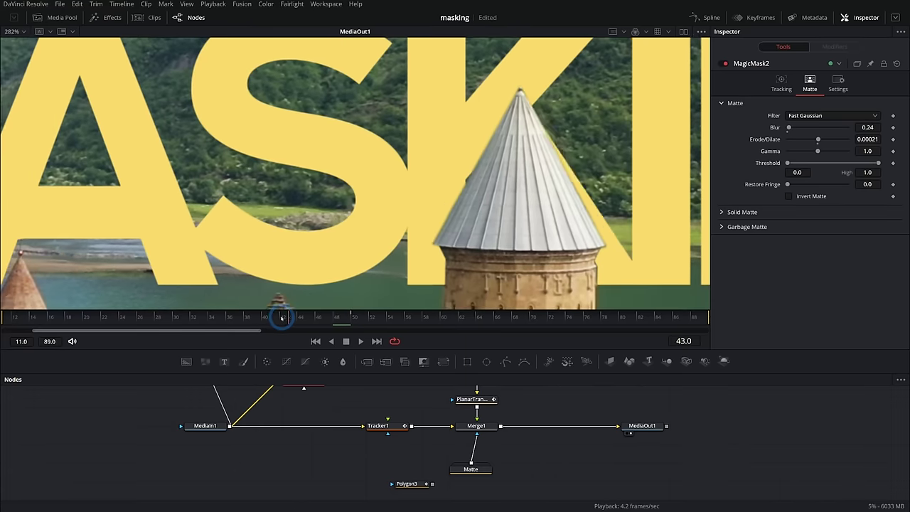
{"action": "left_click_drag", "start_coordinate": [278, 315], "coordinate": [179, 317]}
{"action": "scroll", "coordinate": [468, 177], "scroll_direction": "up", "scroll_amount": 4}
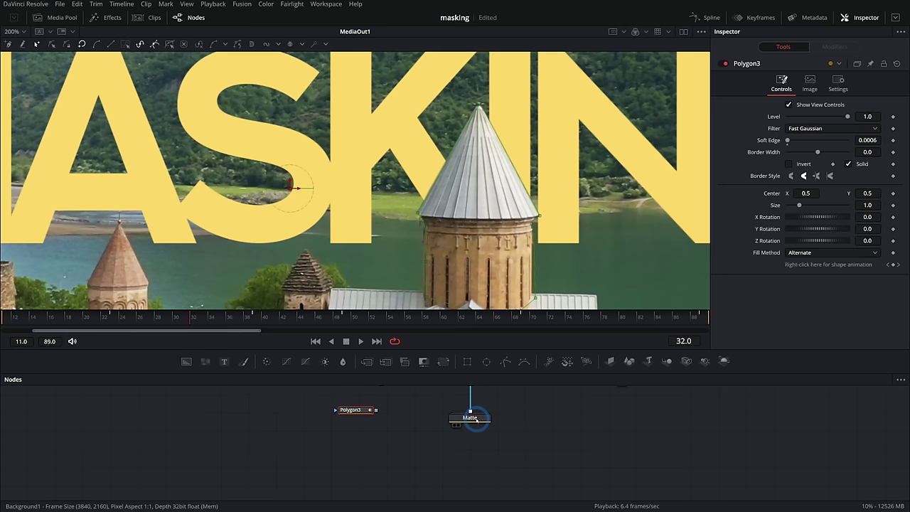
Step: Expand the Matte group, display Polygon1 and Polygon2 one after the other to inspect their shapes, and collapse the group
{"action": "double_click", "coordinate": [471, 420]}
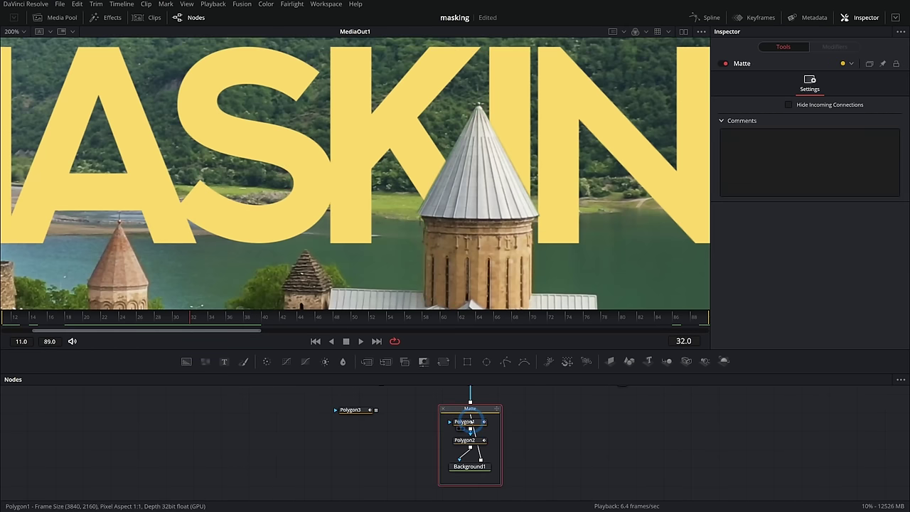
{"action": "left_click", "coordinate": [465, 422]}
{"action": "key", "text": "1"}
{"action": "left_click", "coordinate": [466, 440]}
{"action": "key", "text": "1"}
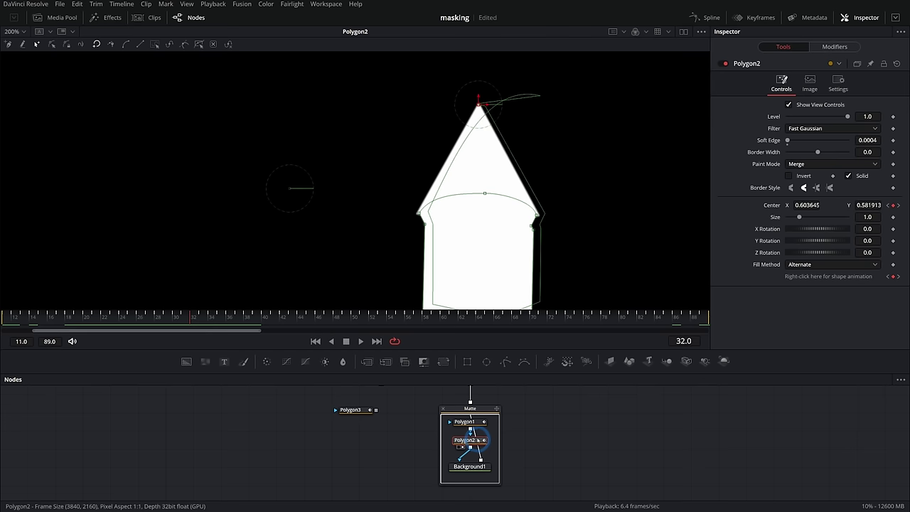
{"action": "left_click", "coordinate": [511, 222]}
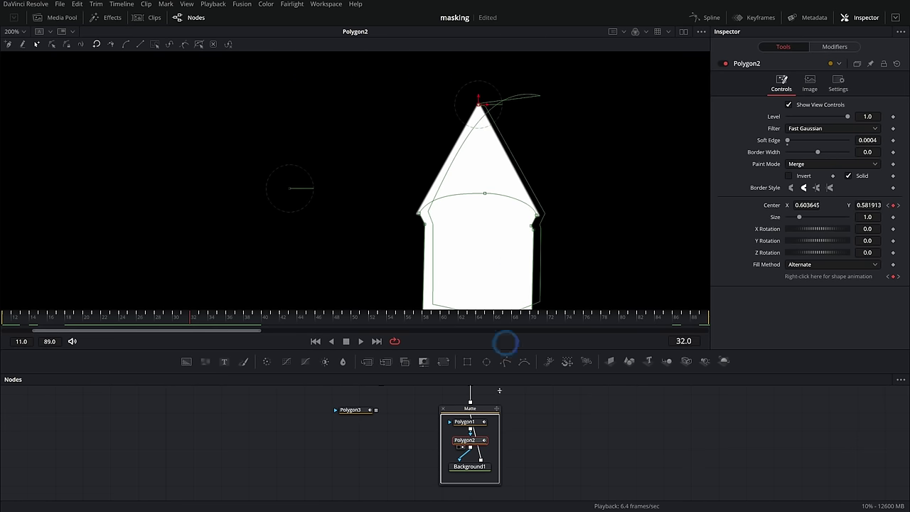
{"action": "left_click", "coordinate": [443, 409]}
Step: Display MediaOut1 and review Merge1's mask settings, including Apply Mask Inverted, with the playhead at frame 34
{"action": "left_click_drag", "start_coordinate": [564, 416], "coordinate": [545, 495]}
{"action": "left_click", "coordinate": [608, 454]}
{"action": "key", "text": "2"}
{"action": "left_click", "coordinate": [489, 224]}
{"action": "scroll", "coordinate": [504, 224], "scroll_direction": "down", "scroll_amount": 2}
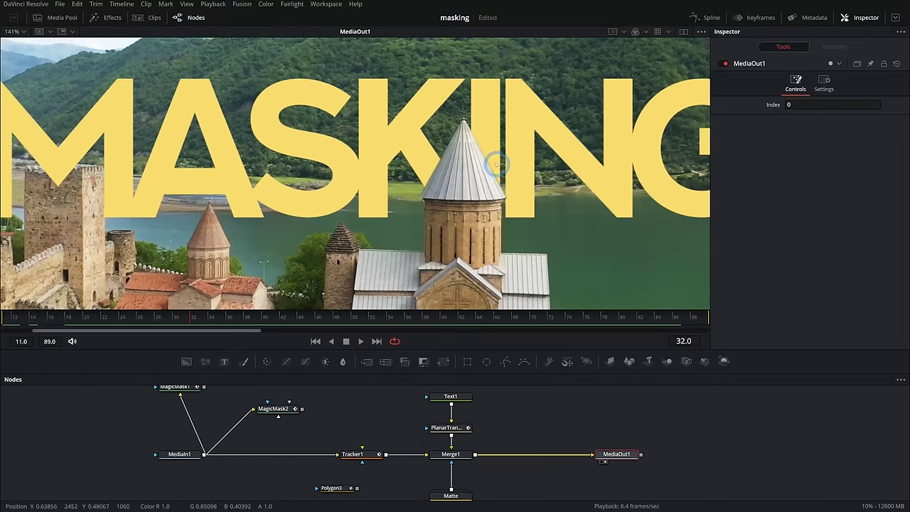
{"action": "left_click", "coordinate": [455, 453]}
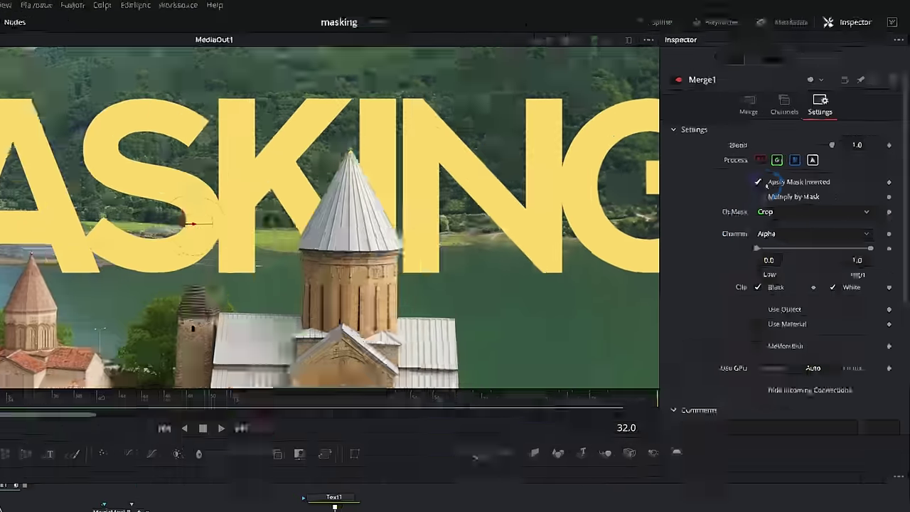
{"action": "left_click", "coordinate": [210, 316]}
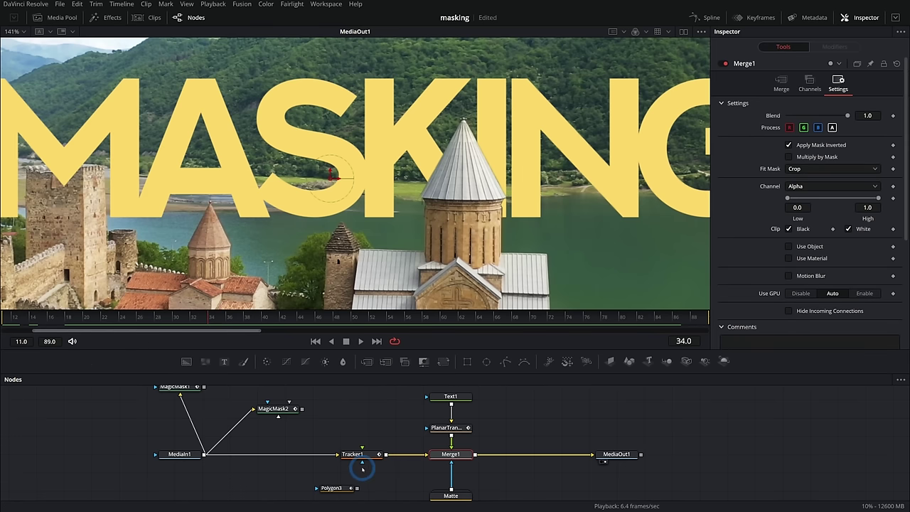
Step: Display MagicMask2's output on its own to examine the isolated church
{"action": "left_click_drag", "start_coordinate": [274, 409], "coordinate": [444, 139]}
{"action": "scroll", "coordinate": [446, 194], "scroll_direction": "down", "scroll_amount": 2}
{"action": "scroll", "coordinate": [478, 168], "scroll_direction": "up", "scroll_amount": 1}
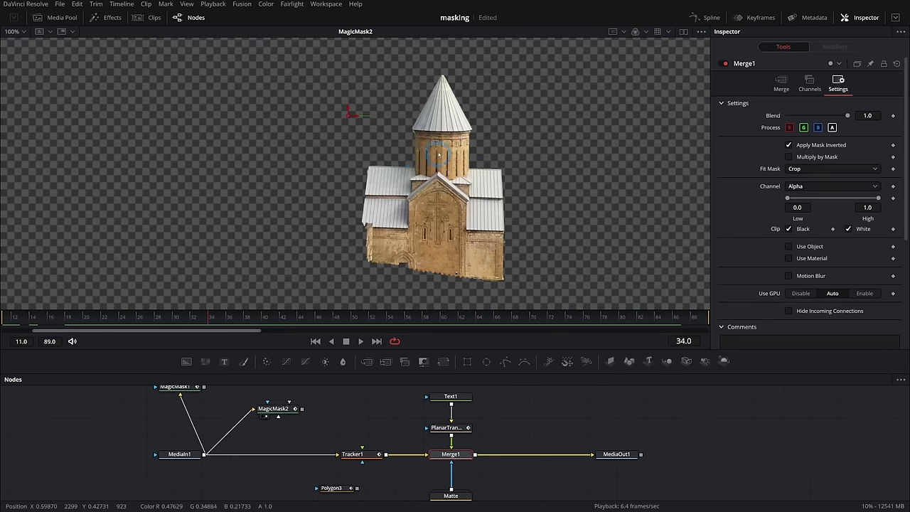